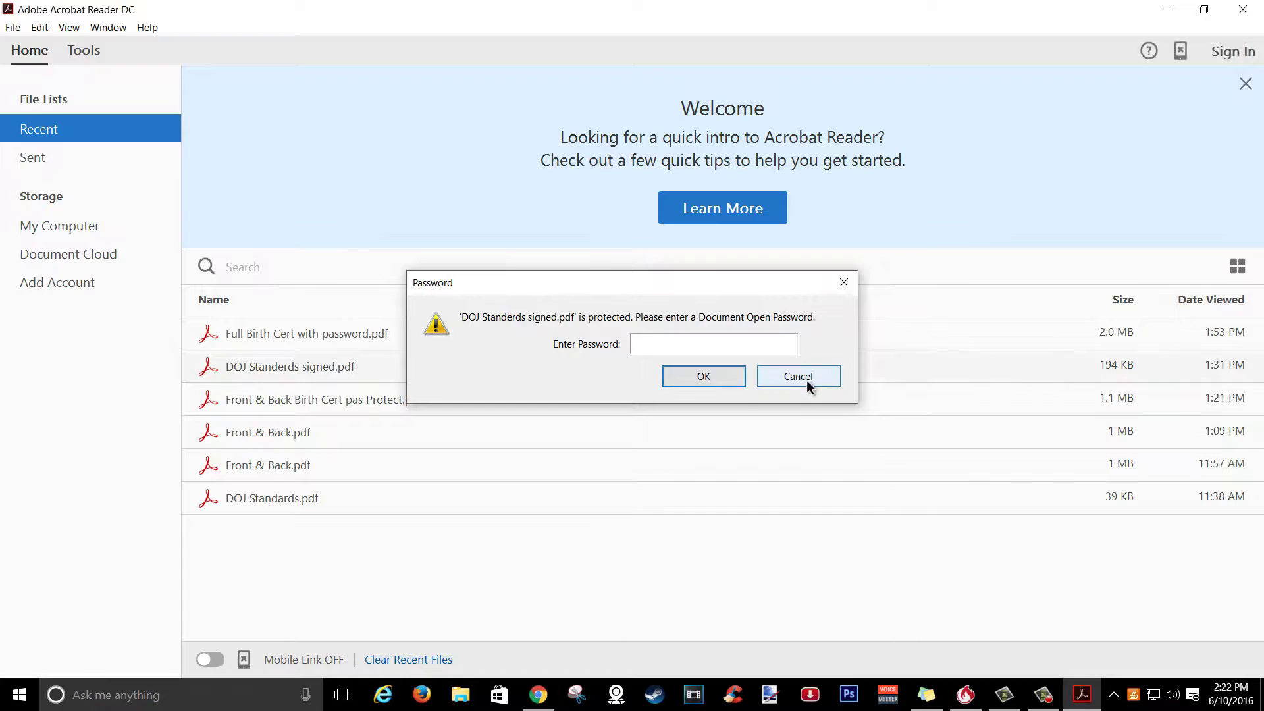
- Open DOJ Standards.pdf in Acrobat Reader and confirm its Security Method shows 'No Security'
left_click(809, 382)
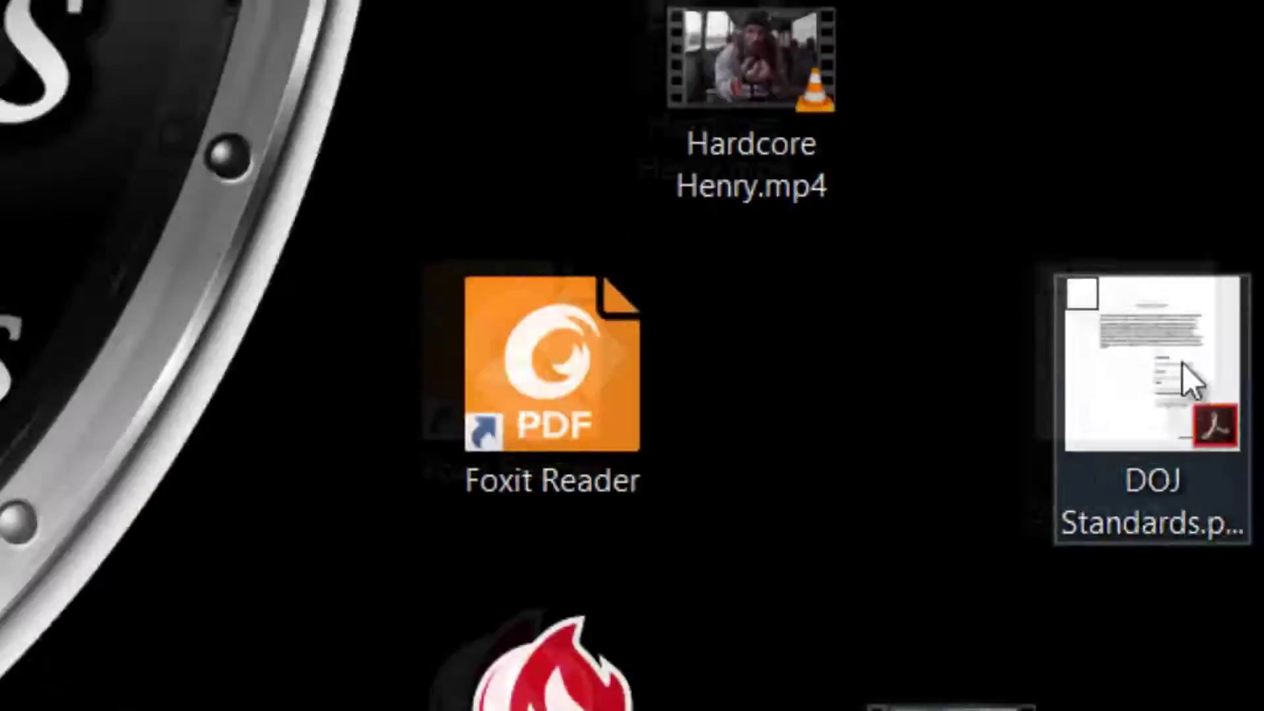
double_click(1244, 691)
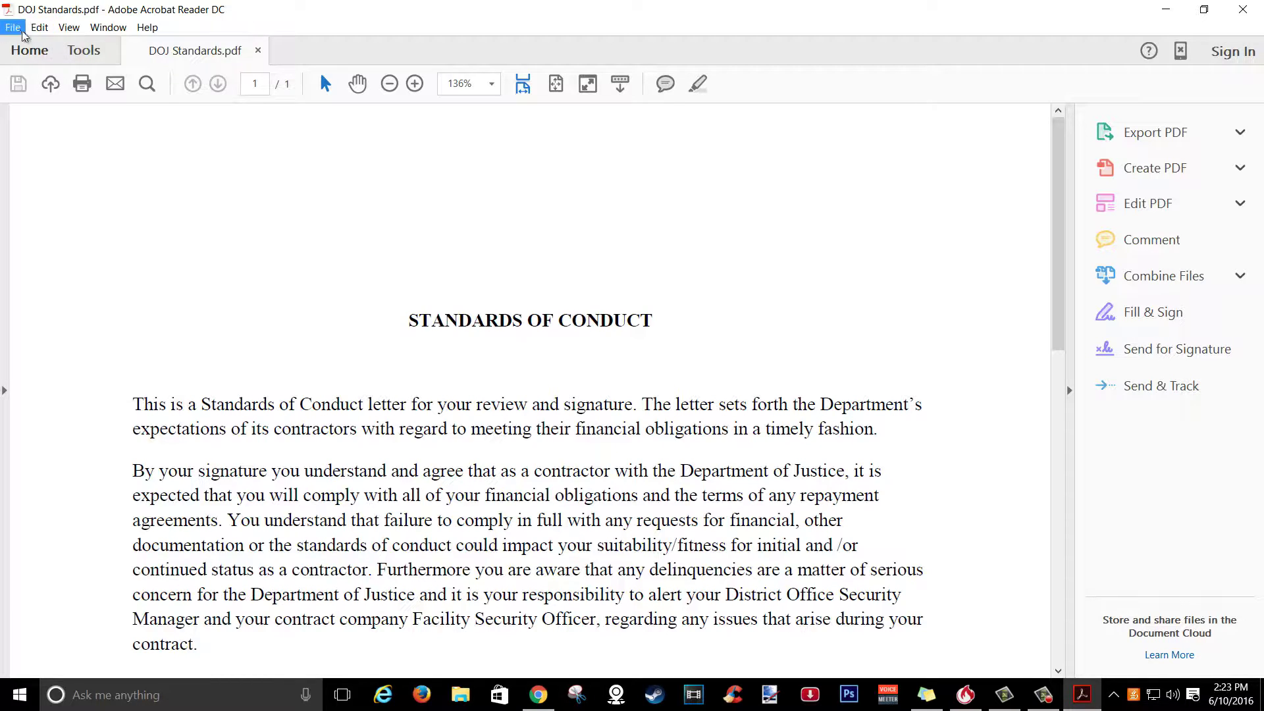
left_click(14, 28)
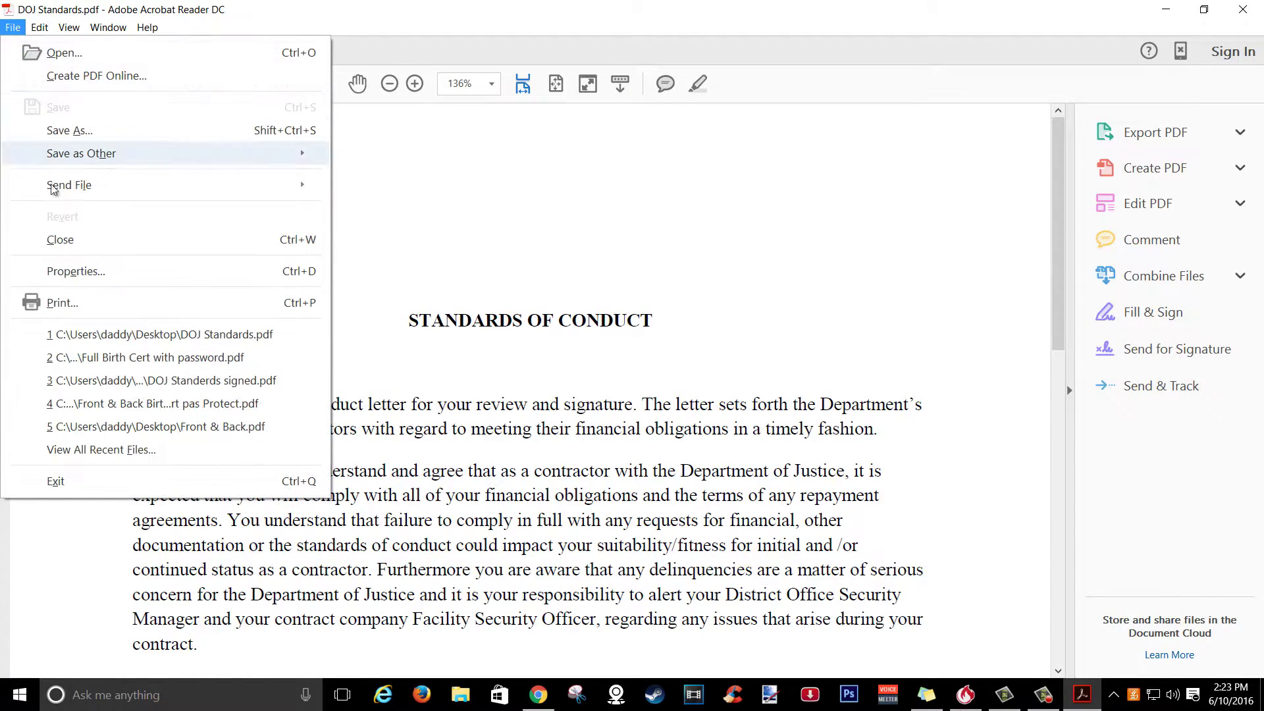
left_click(73, 272)
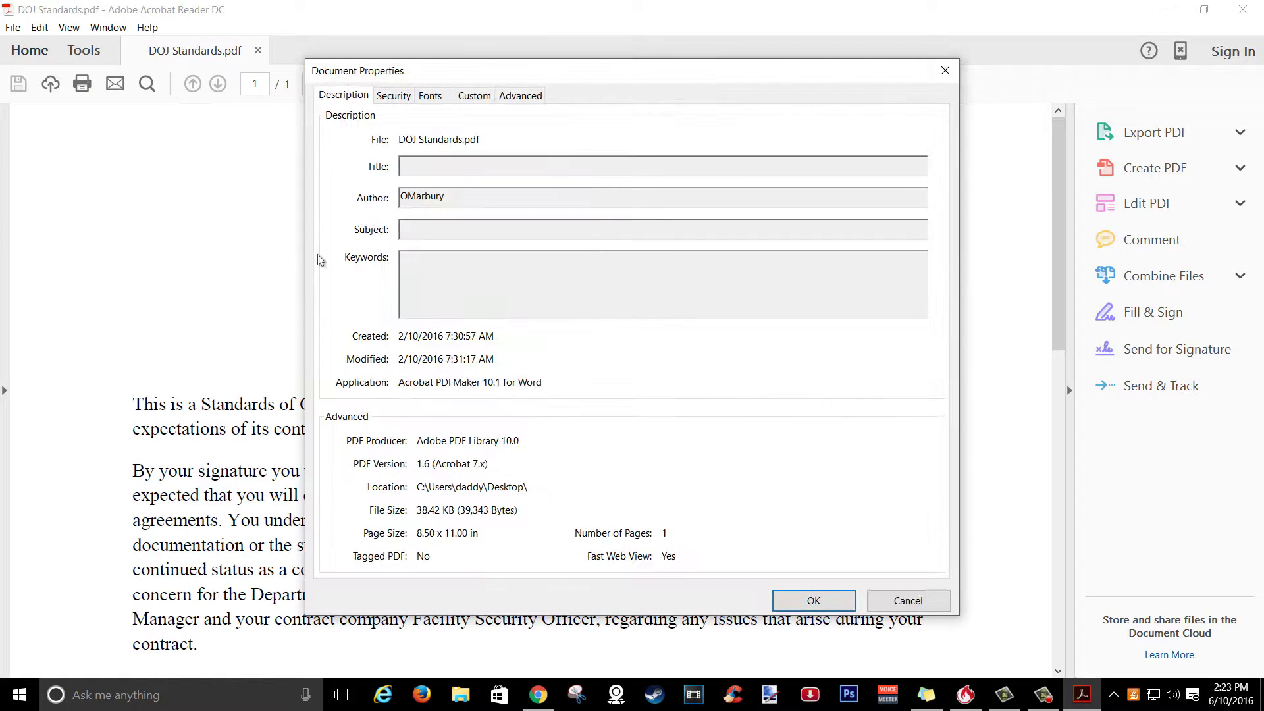
left_click(401, 99)
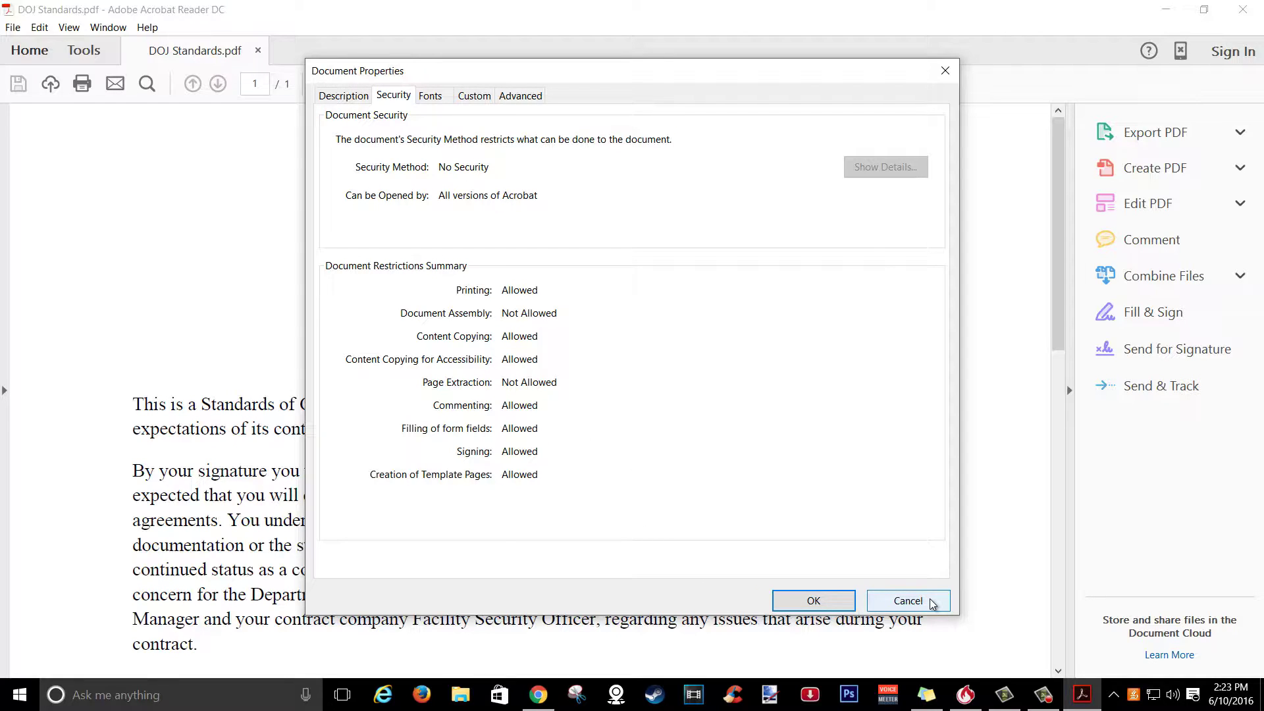
left_click(908, 600)
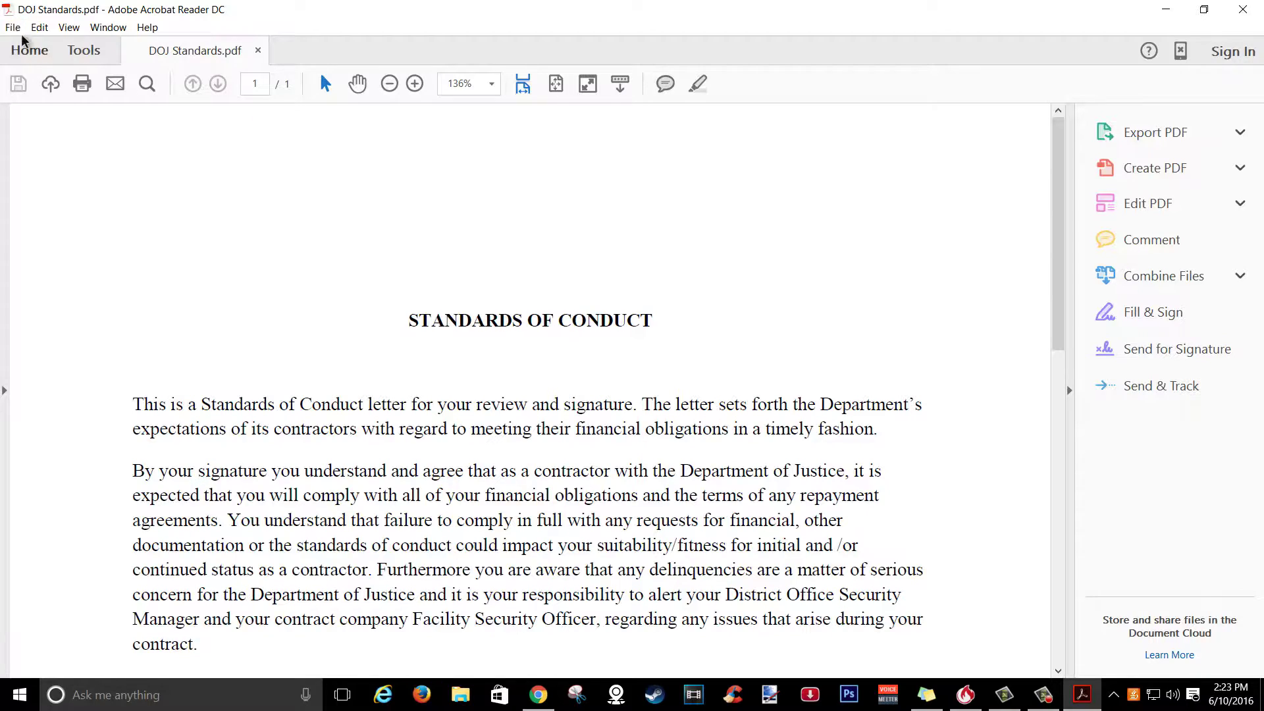
- Try Acrobat Reader's Protect tool, then close the paid Acrobat pricing page it opens
left_click(78, 52)
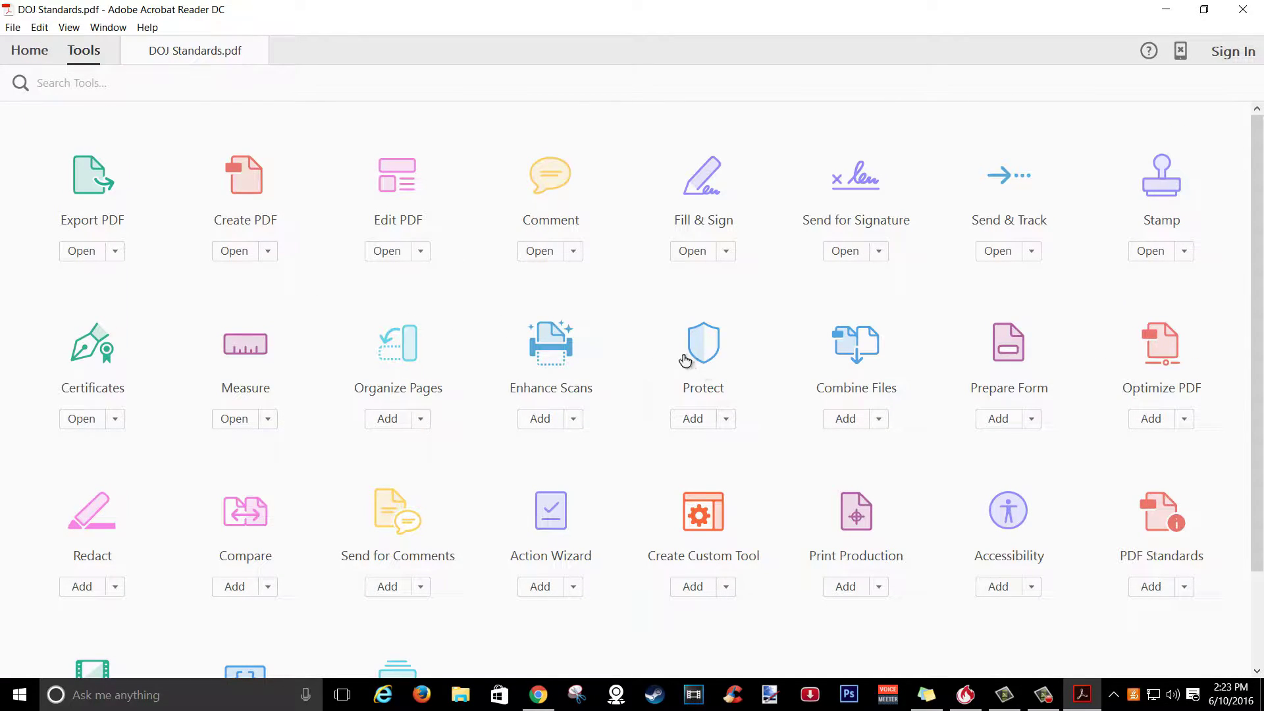
left_click(719, 359)
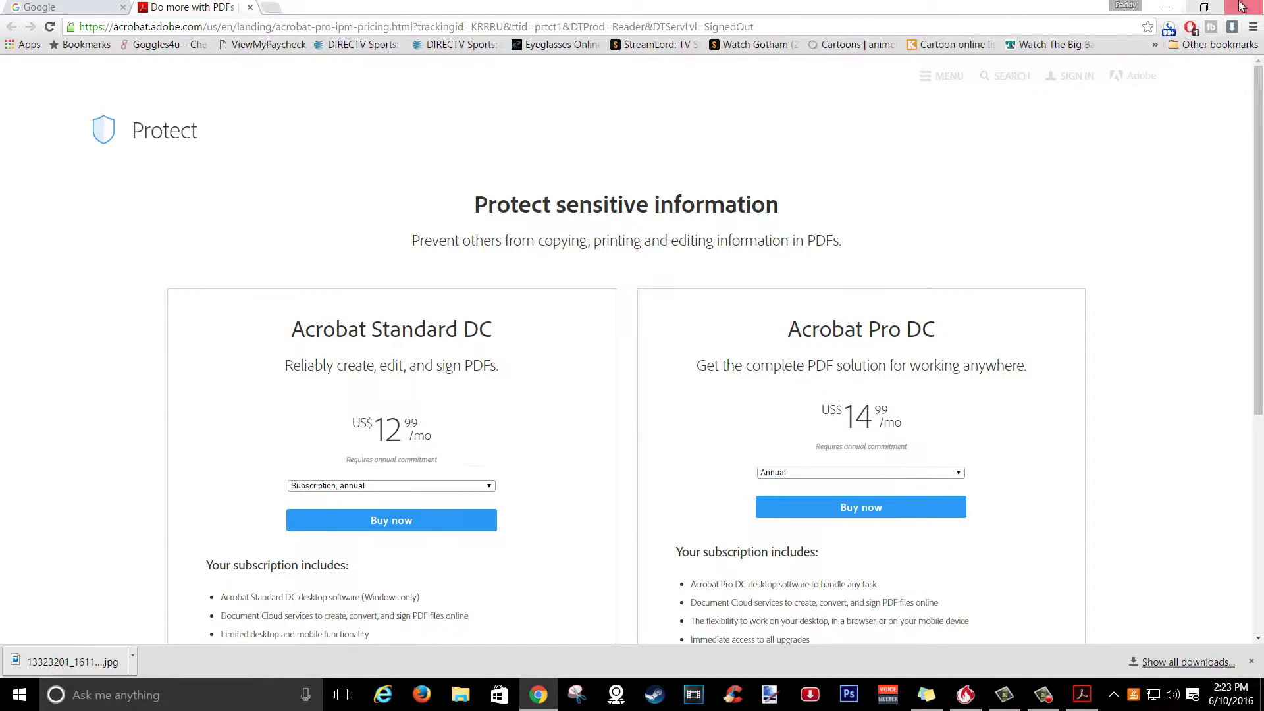
left_click(250, 7)
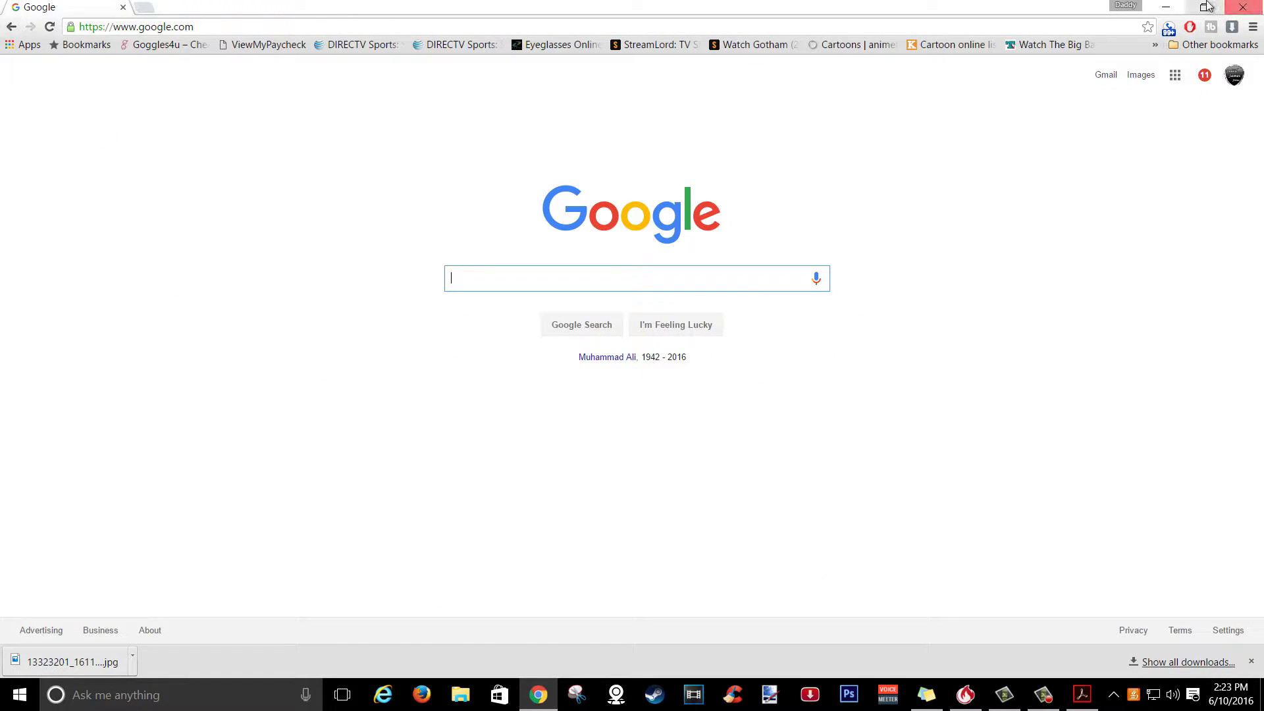
- Minimize Chrome and move the Foxit Reader and PDFCreator shortcuts to a new desktop spot
left_click(1183, 7)
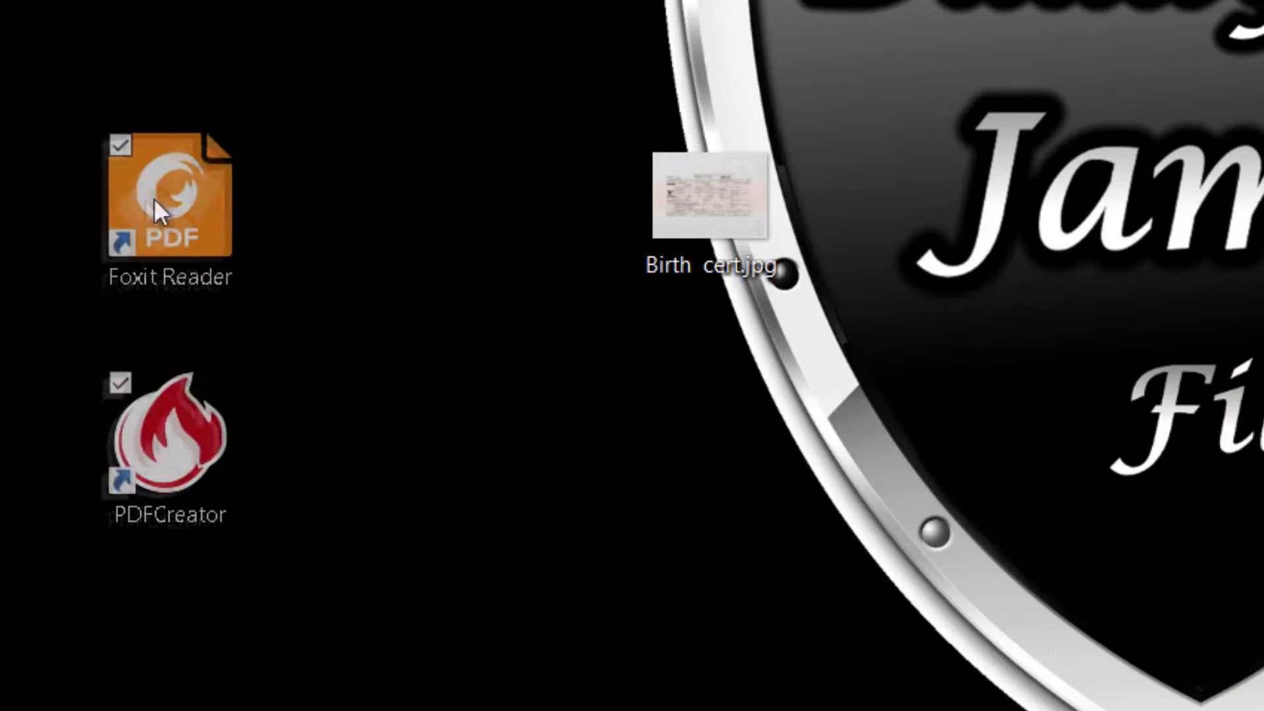
left_click_drag(154, 198, 243, 208)
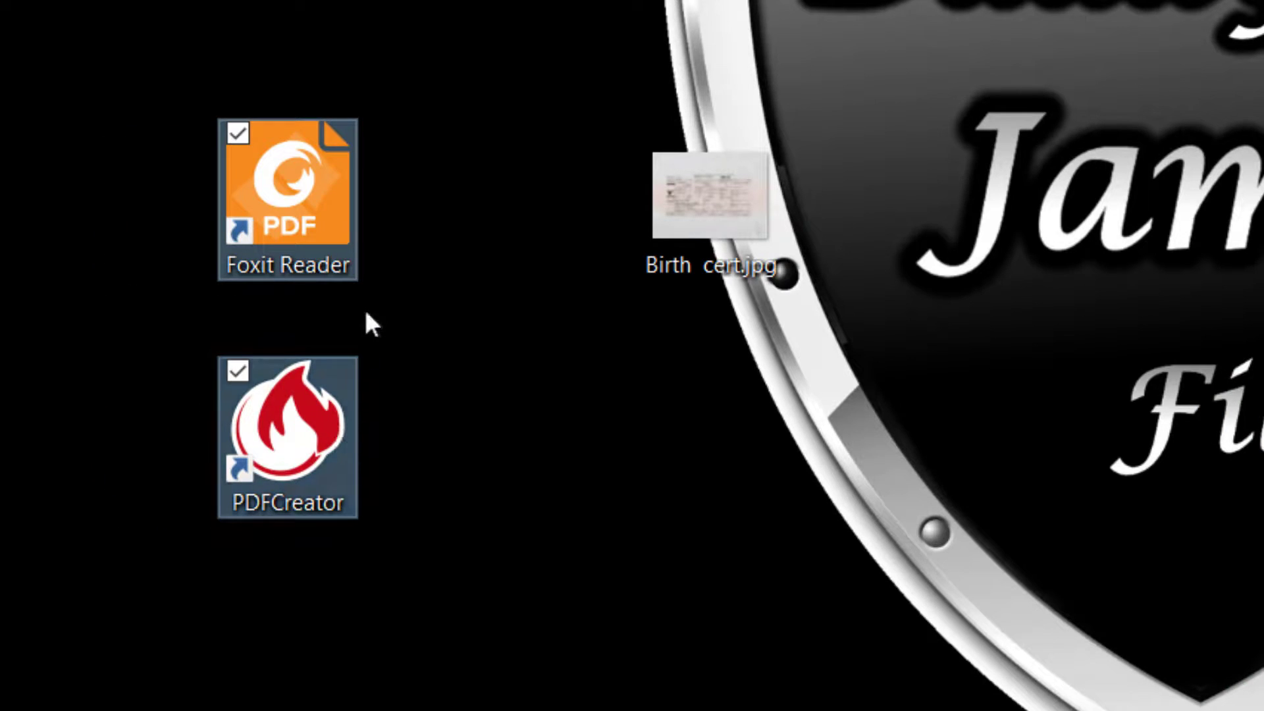
left_click(417, 267)
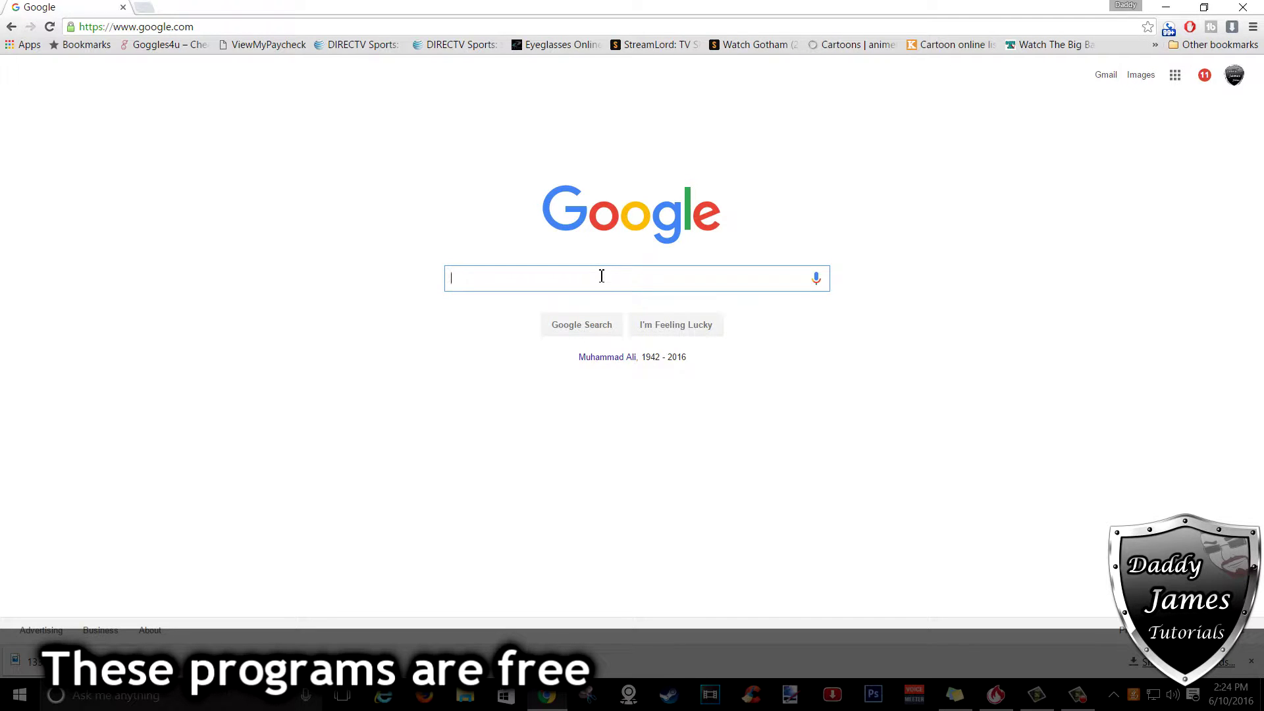
- Replace 'foxit' with 'ninite' in the Google search box and run the search
type("foxi")
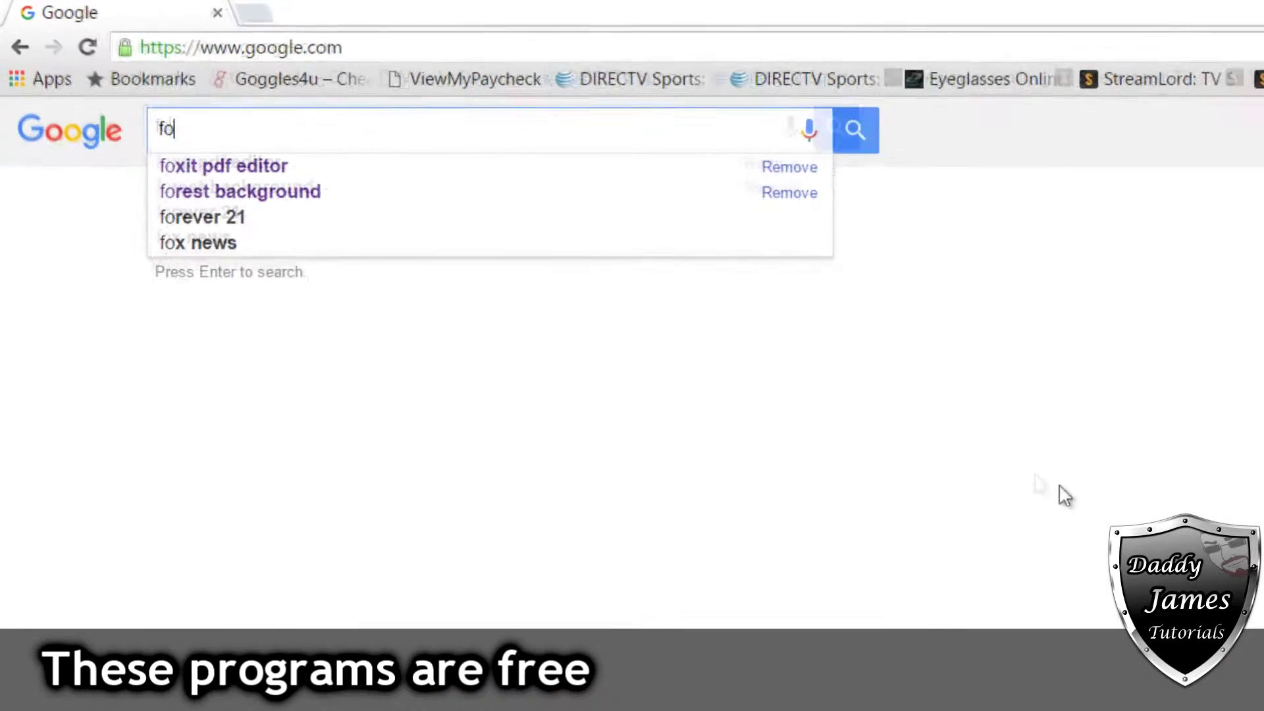
type("t")
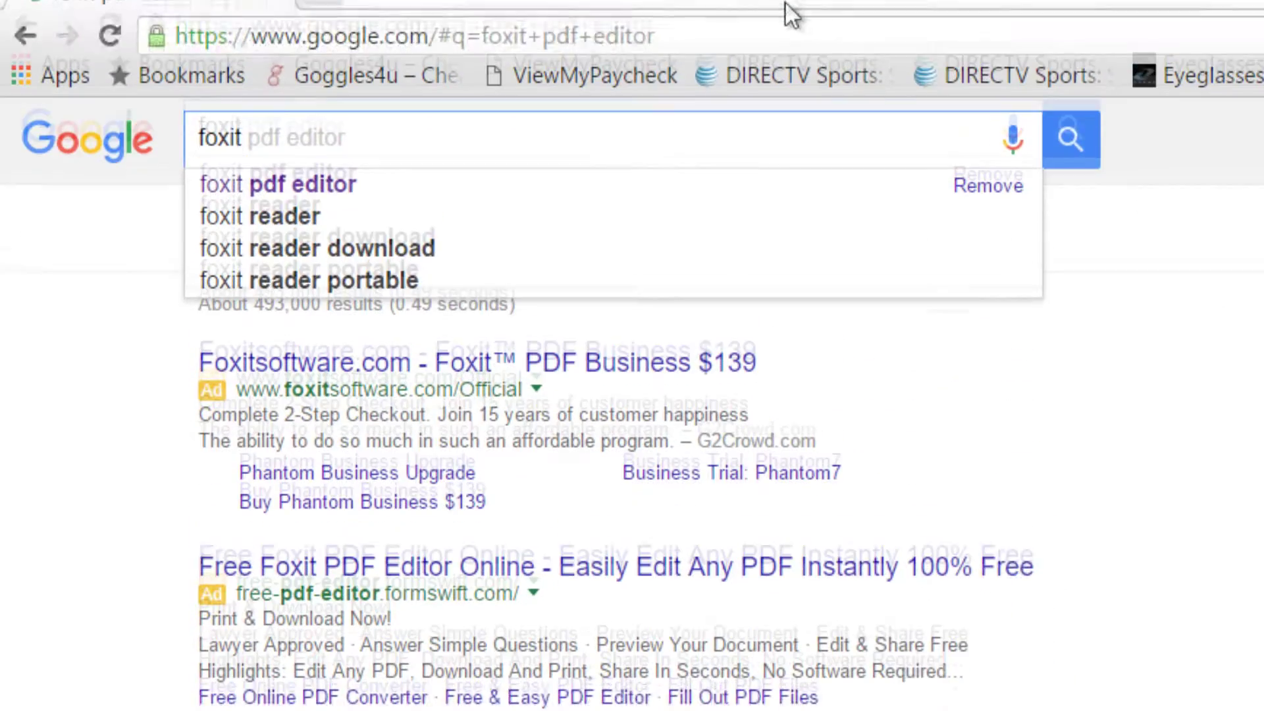
key("BackSpace")
key("BackSpace")
key("BackSpace")
key("BackSpace")
key("BackSpace")
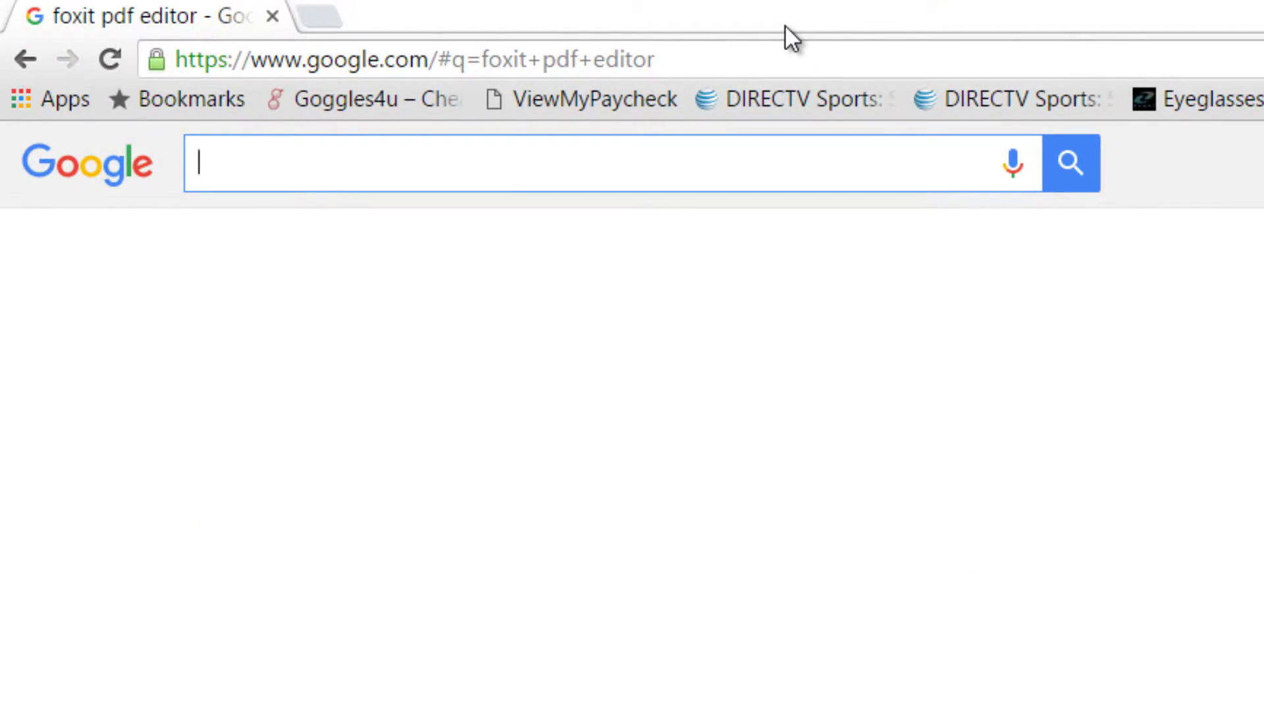
type("ninite")
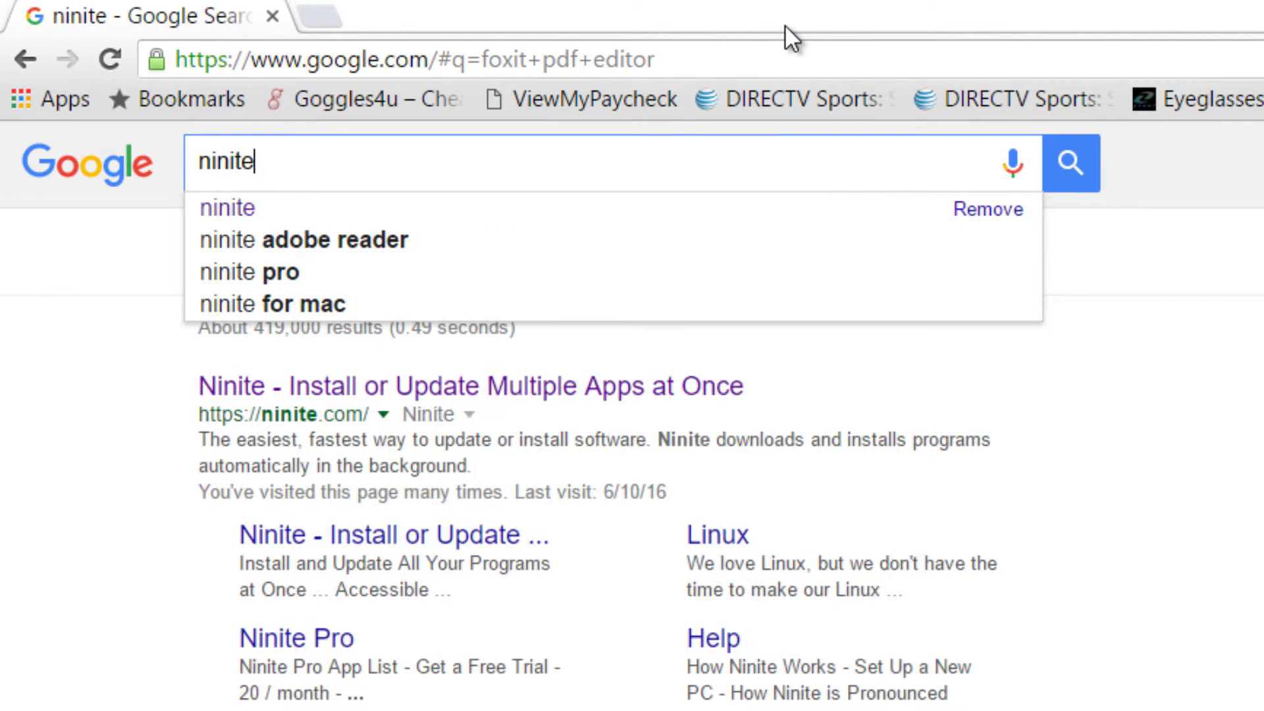
key("Return")
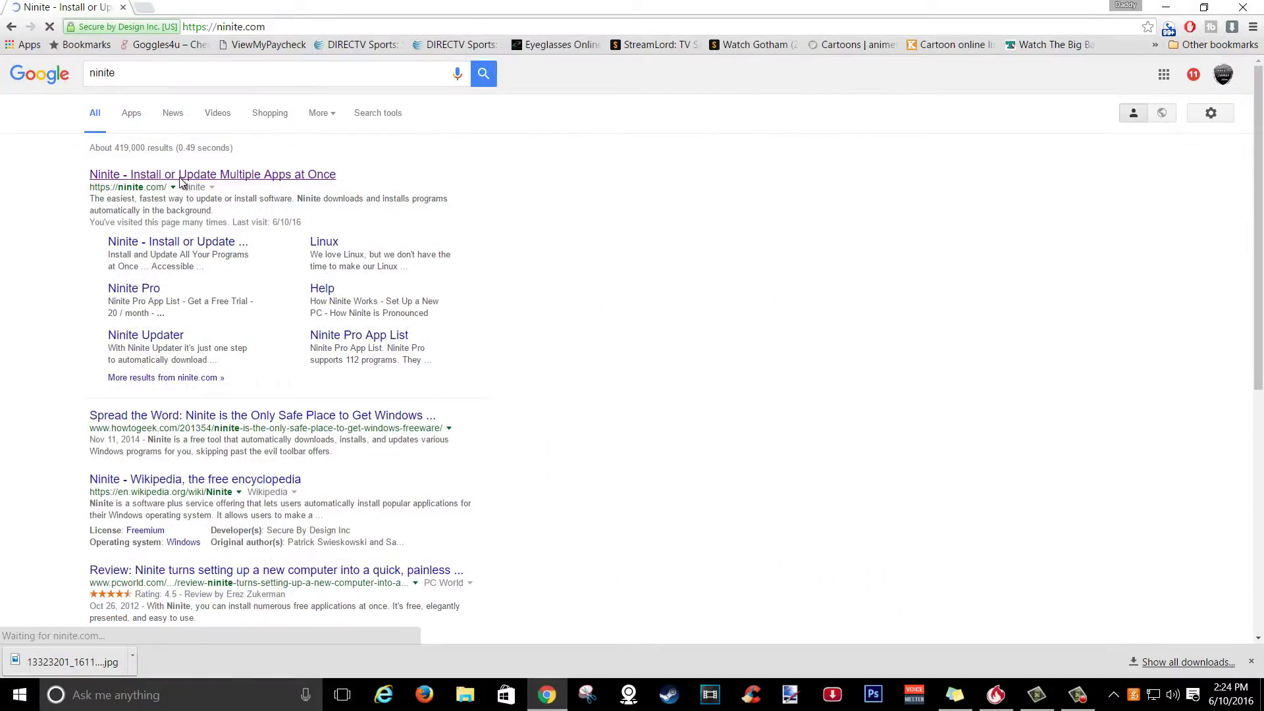
- On Ninite, select Foxit Reader and PDFCreator and request their combined installer
left_click(395, 390)
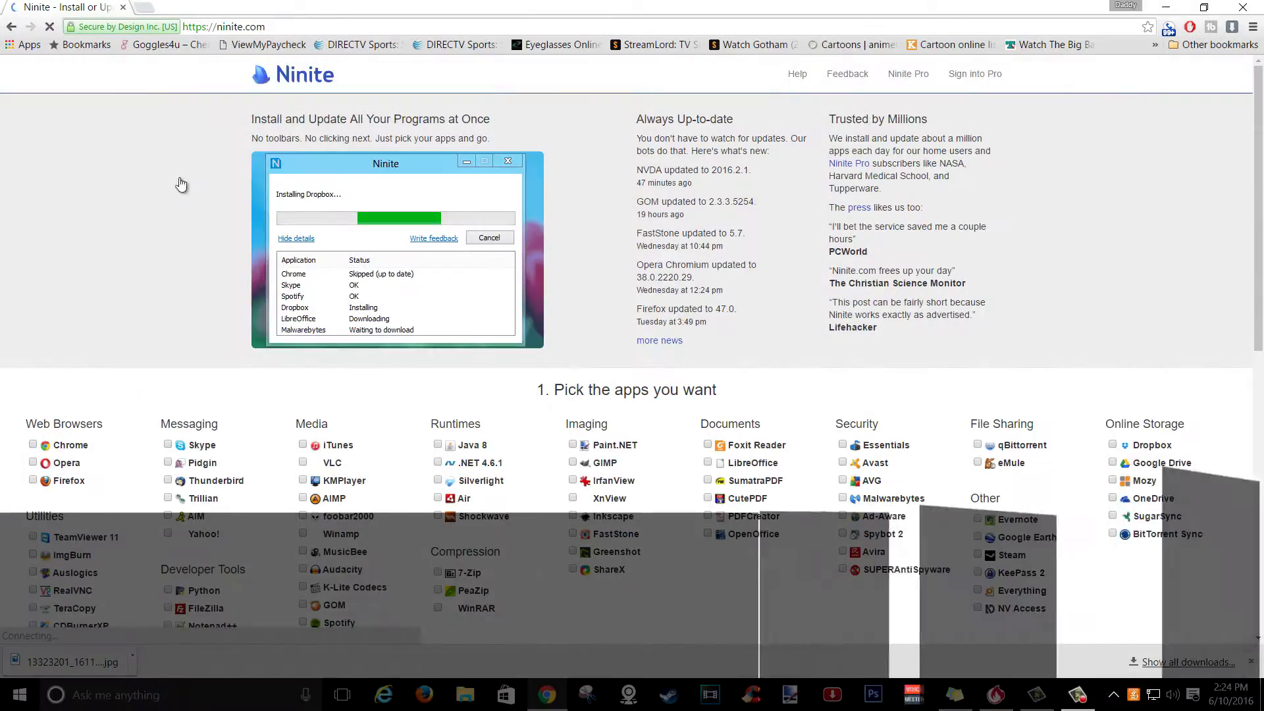
scroll(730, 422, "down", 2)
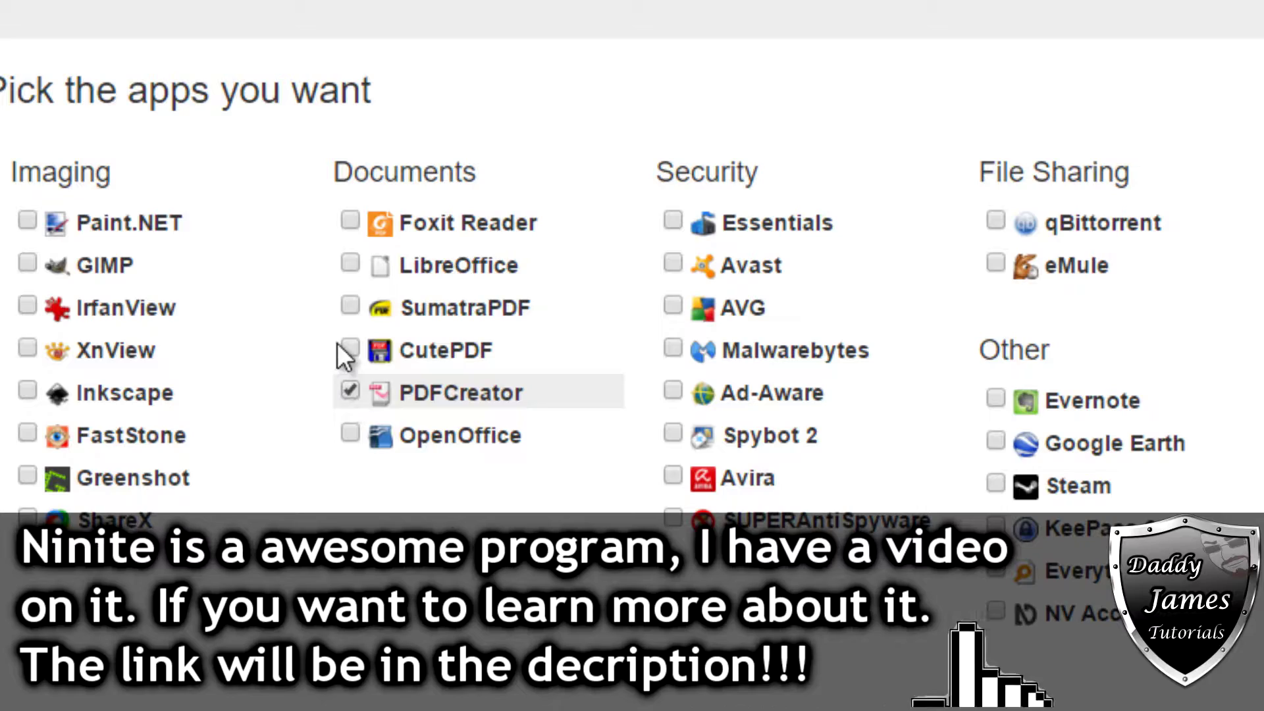
left_click(349, 221)
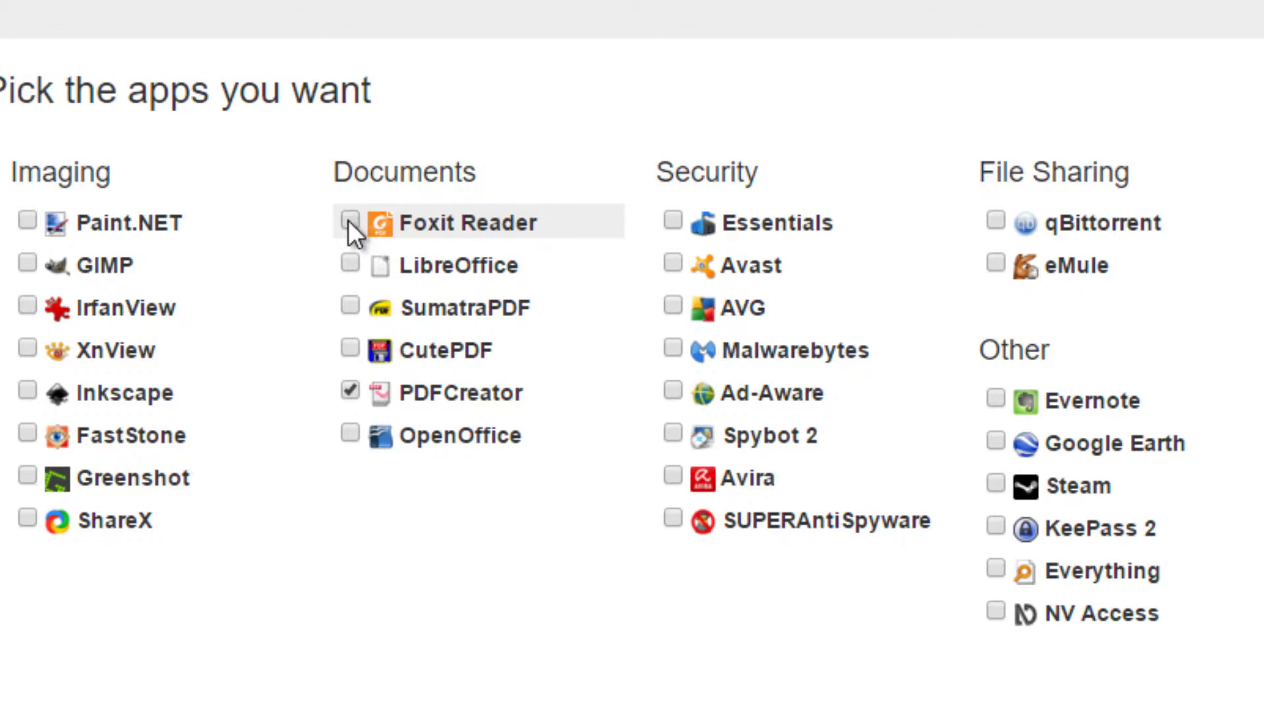
scroll(311, 602, "down", 5)
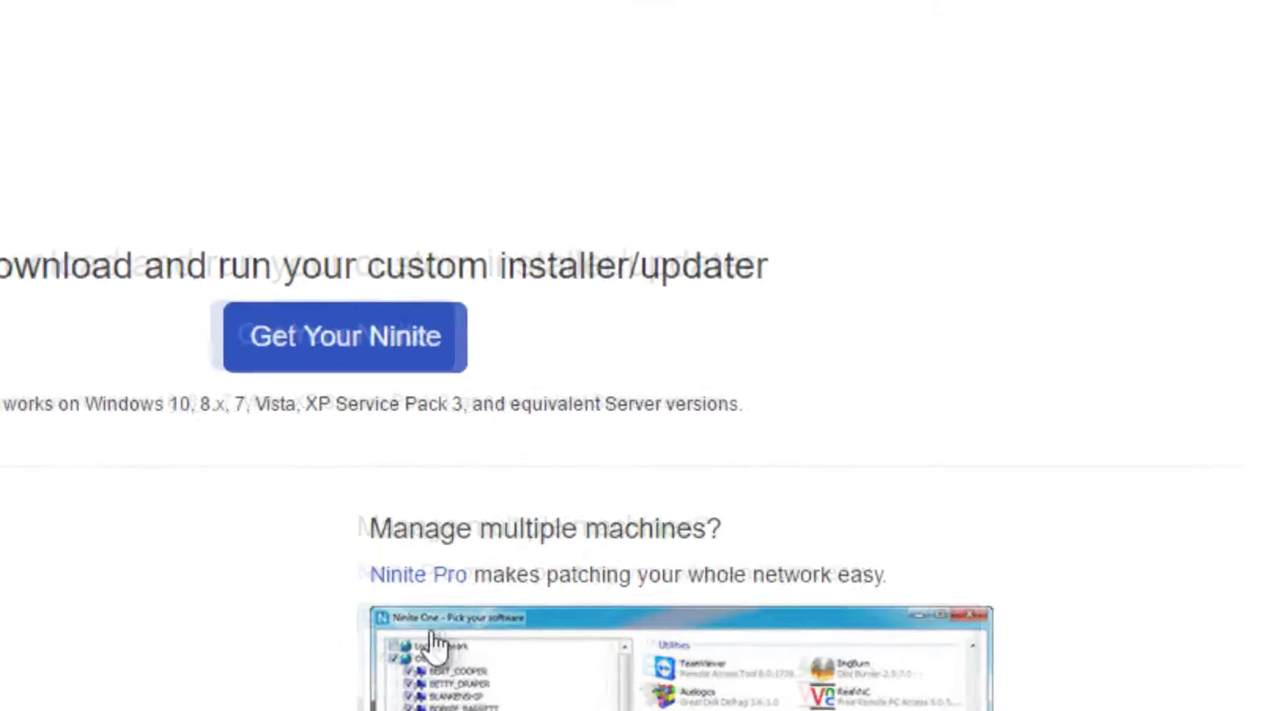
left_click(535, 389)
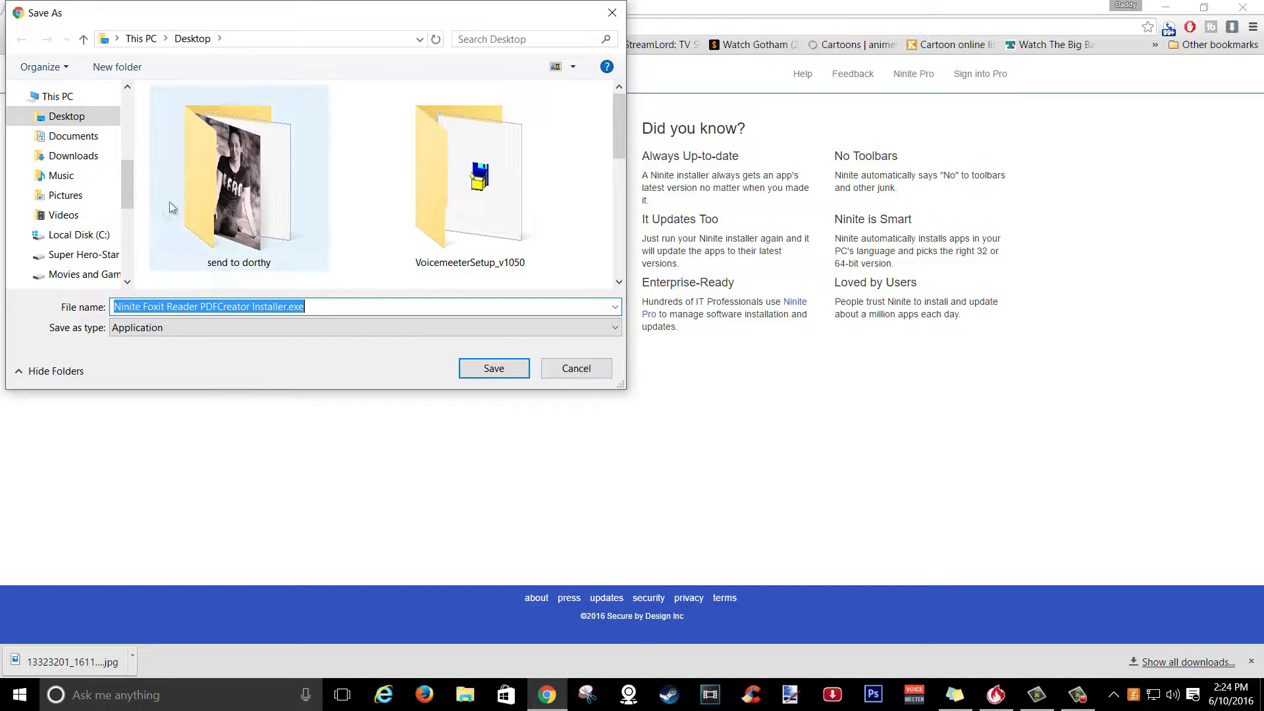
- Save and run the Ninite installer, then view details showing both apps OK
left_click(476, 373)
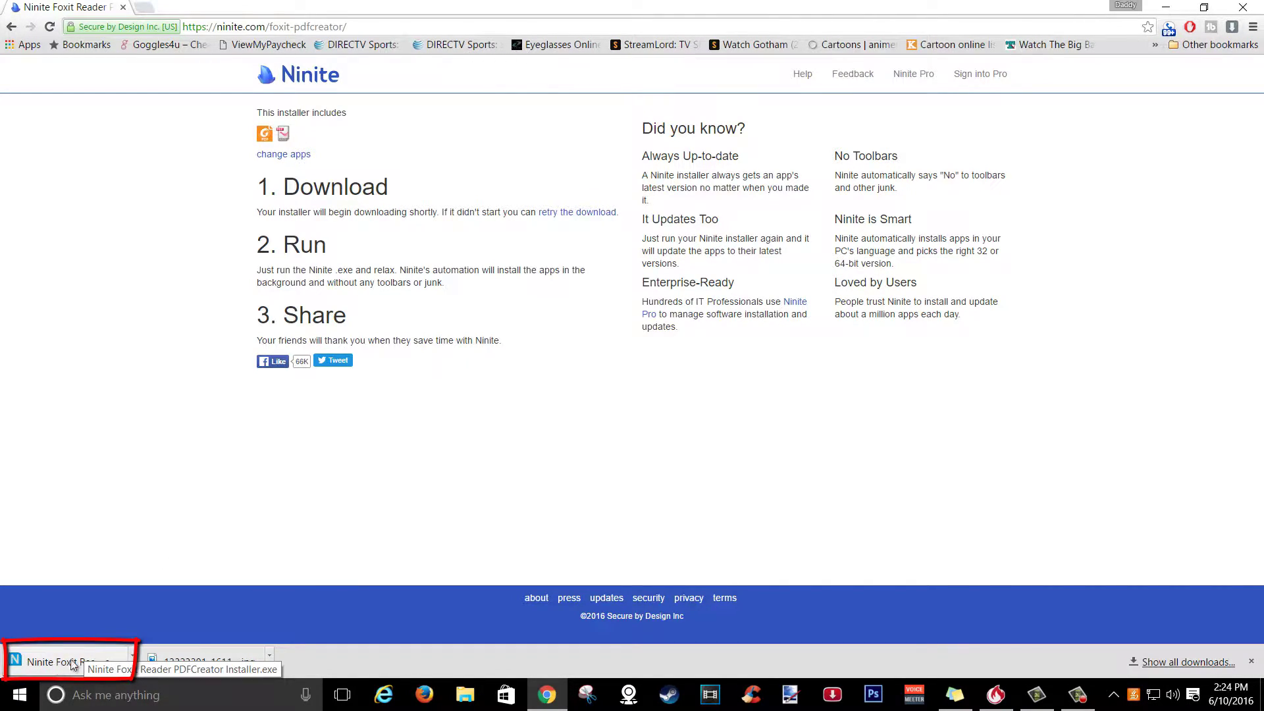
left_click(72, 663)
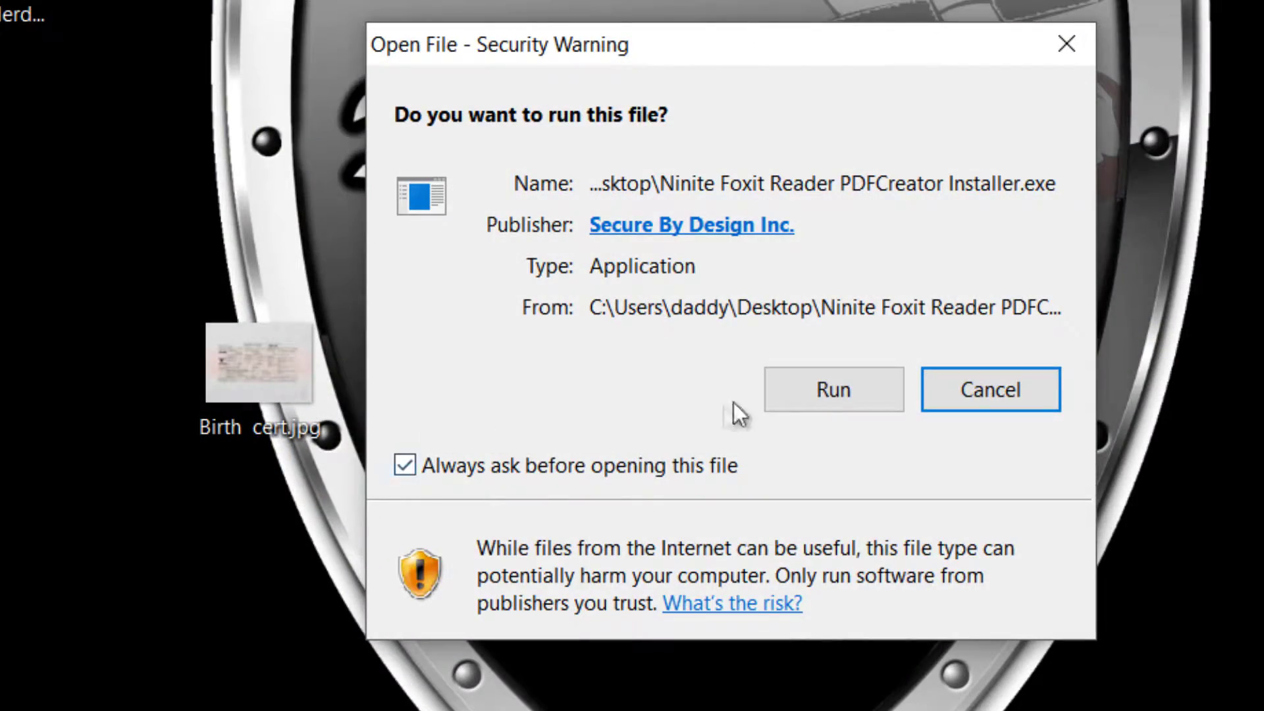
left_click(834, 398)
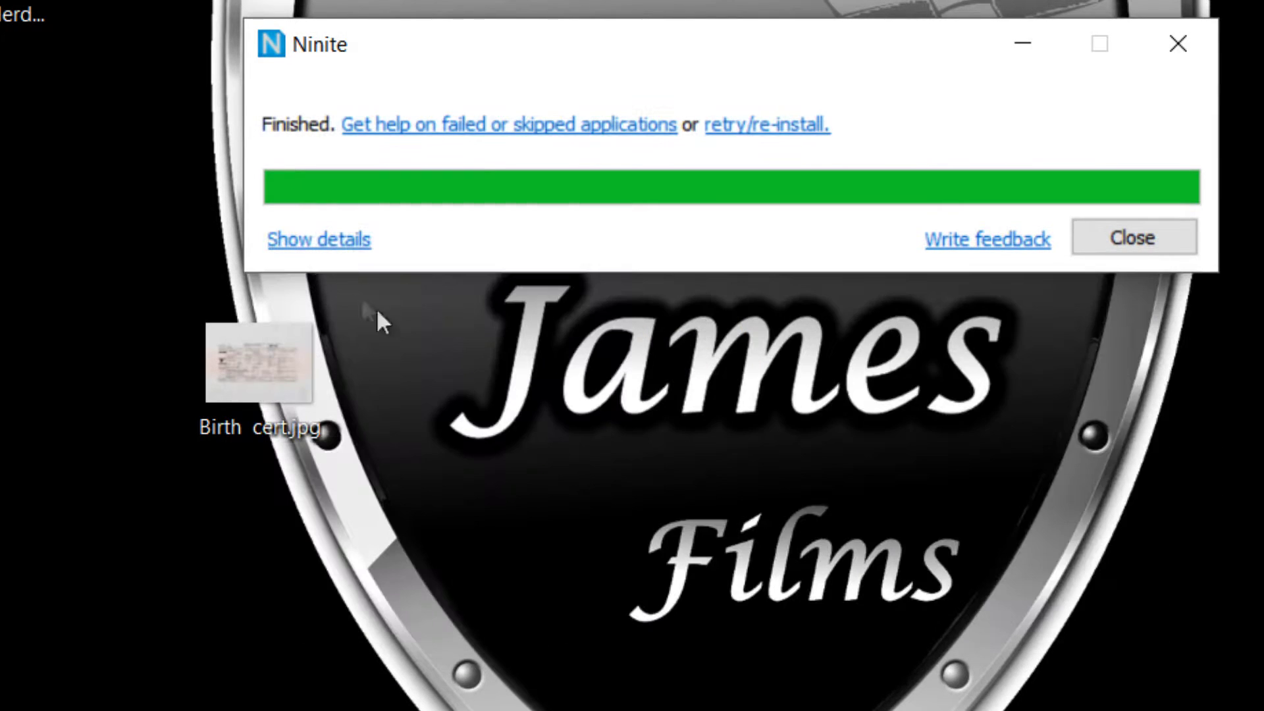
left_click(371, 243)
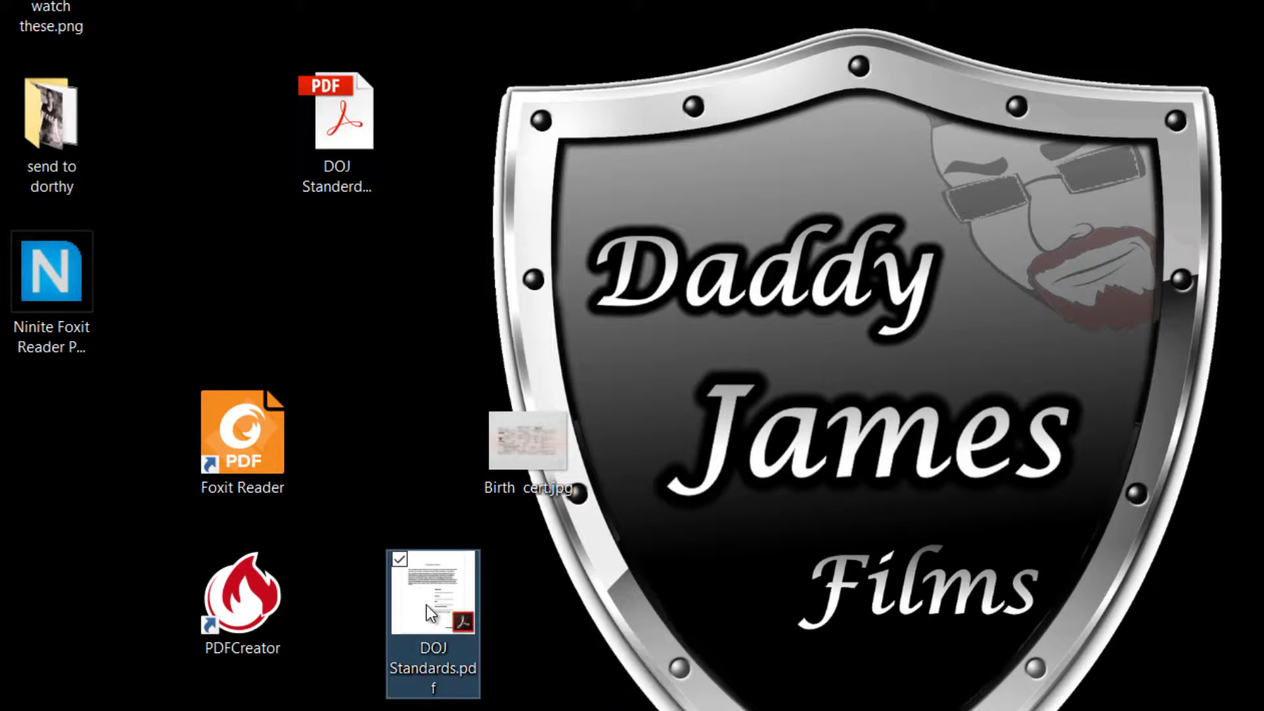
- Print DOJ Standards.pdf from its desktop context menu to the PDFCreator printer
right_click(426, 606)
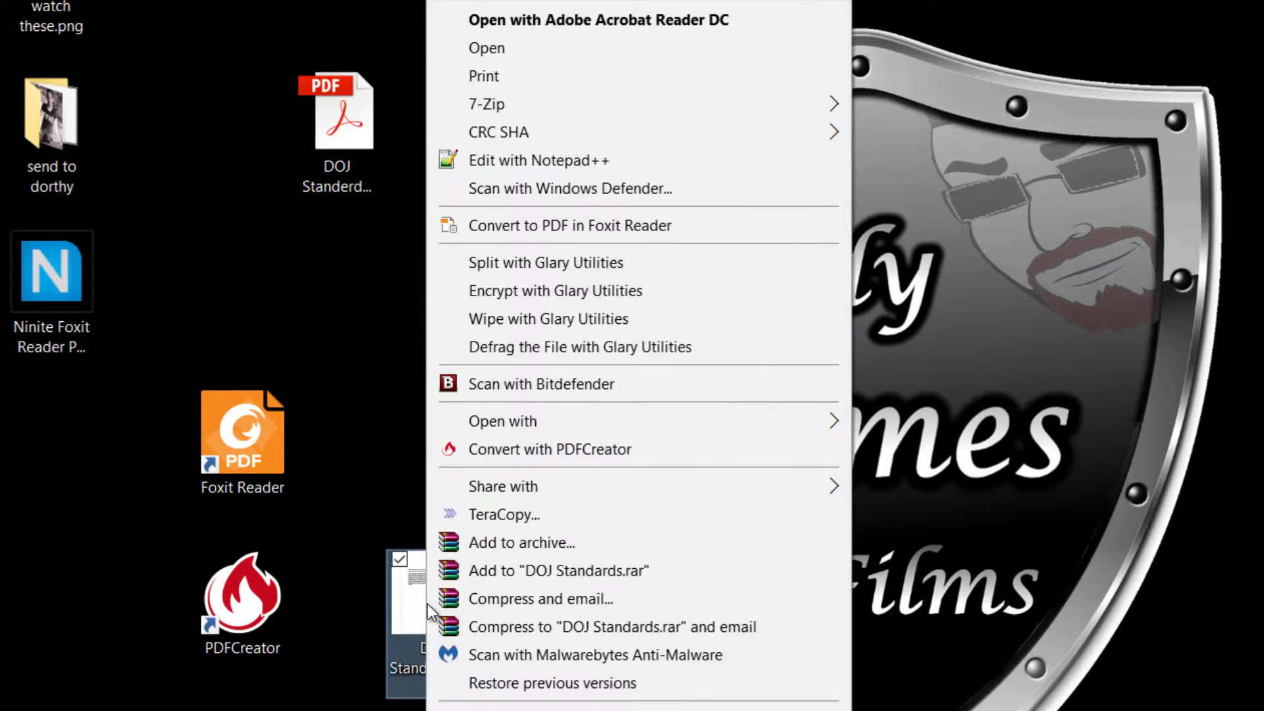
left_click(577, 77)
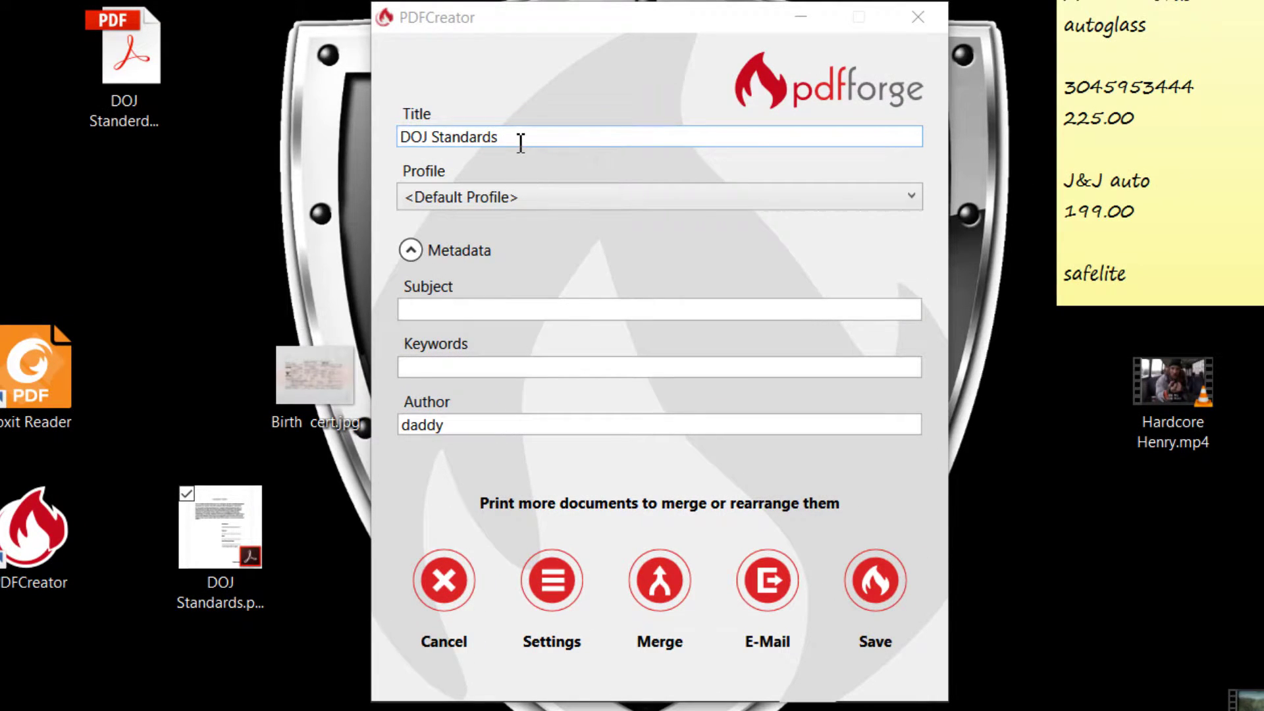
- Open the Default Profile's PDF output settings from the PDFCreator window
left_click(521, 142)
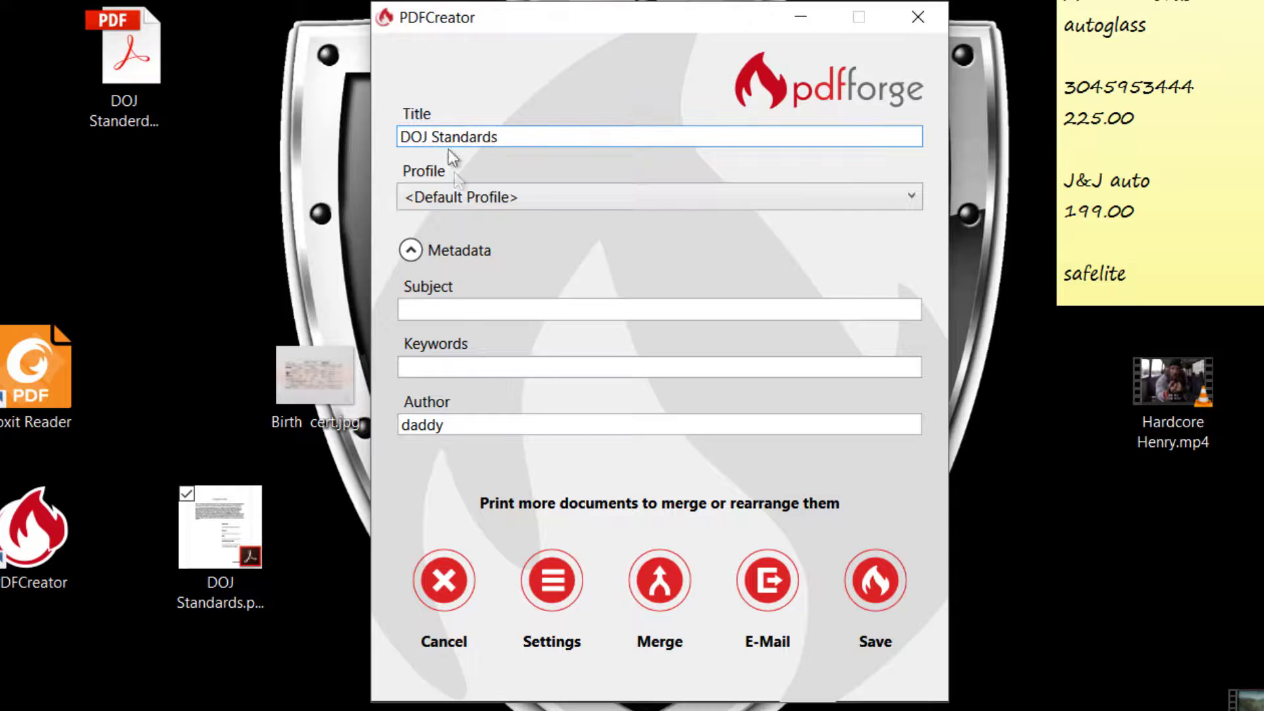
left_click(547, 596)
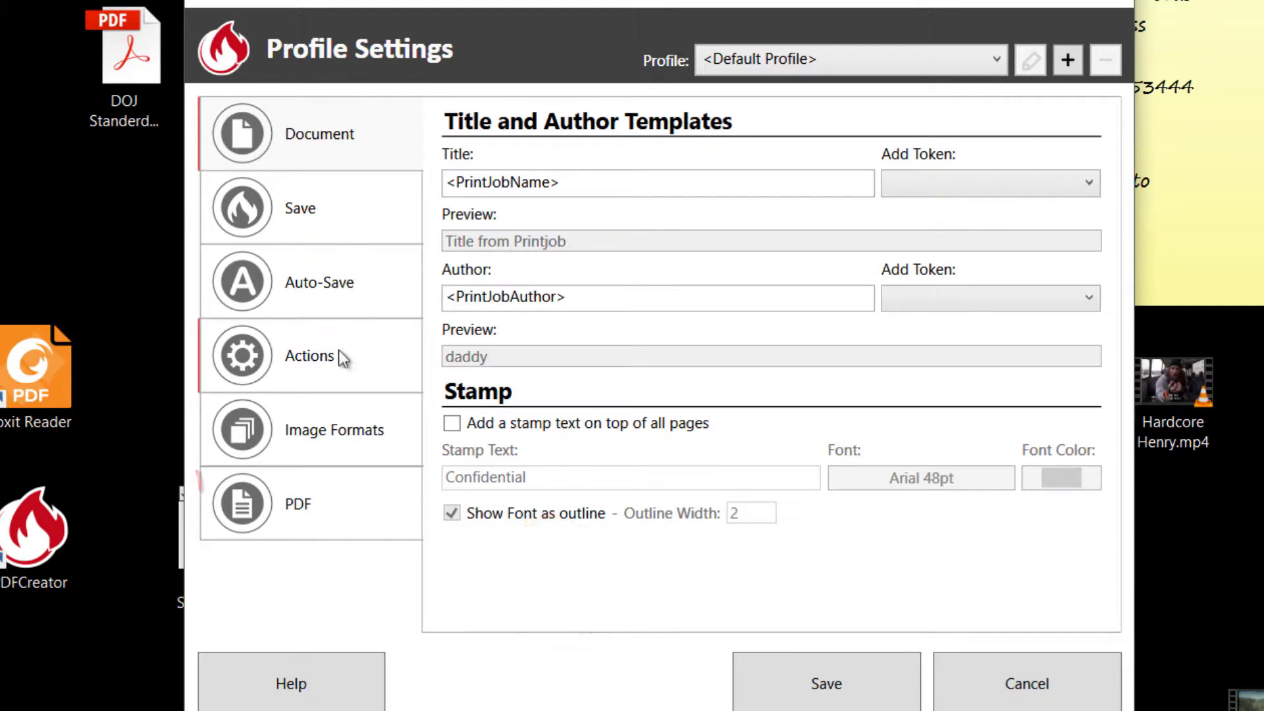
left_click(303, 512)
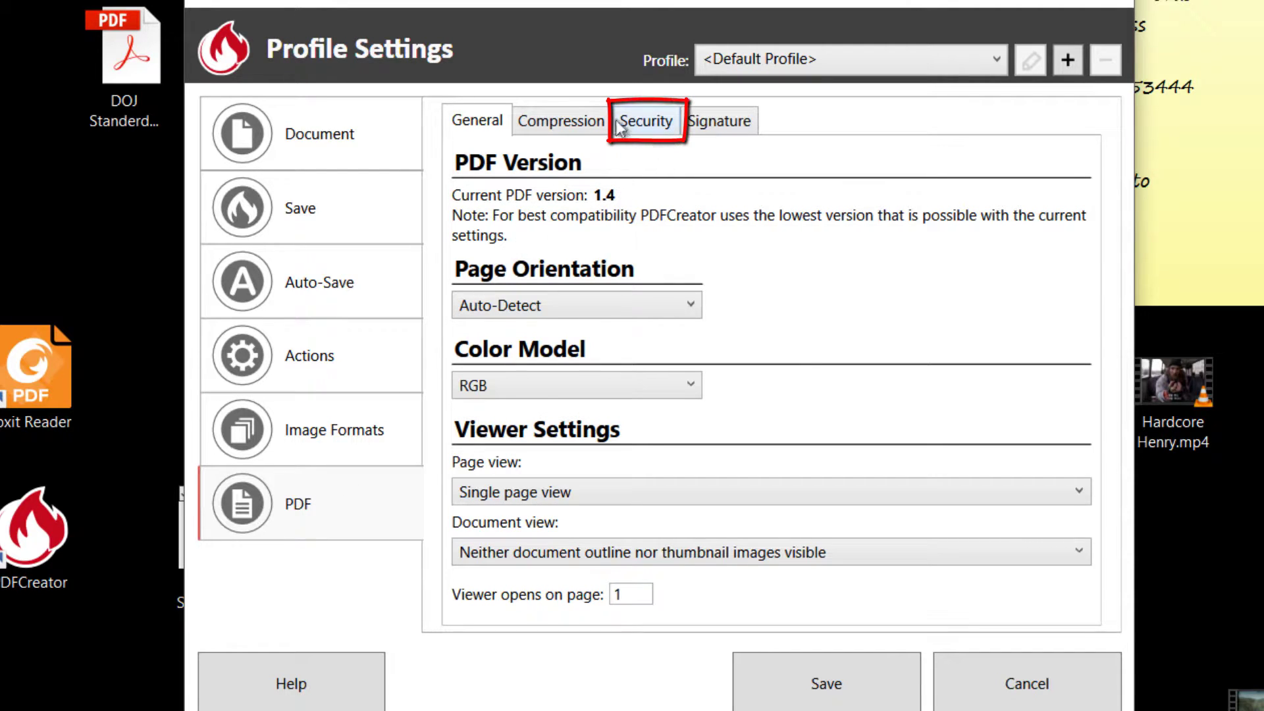
- Enable encryption with a required open password and enter the owner and user passwords
left_click(656, 129)
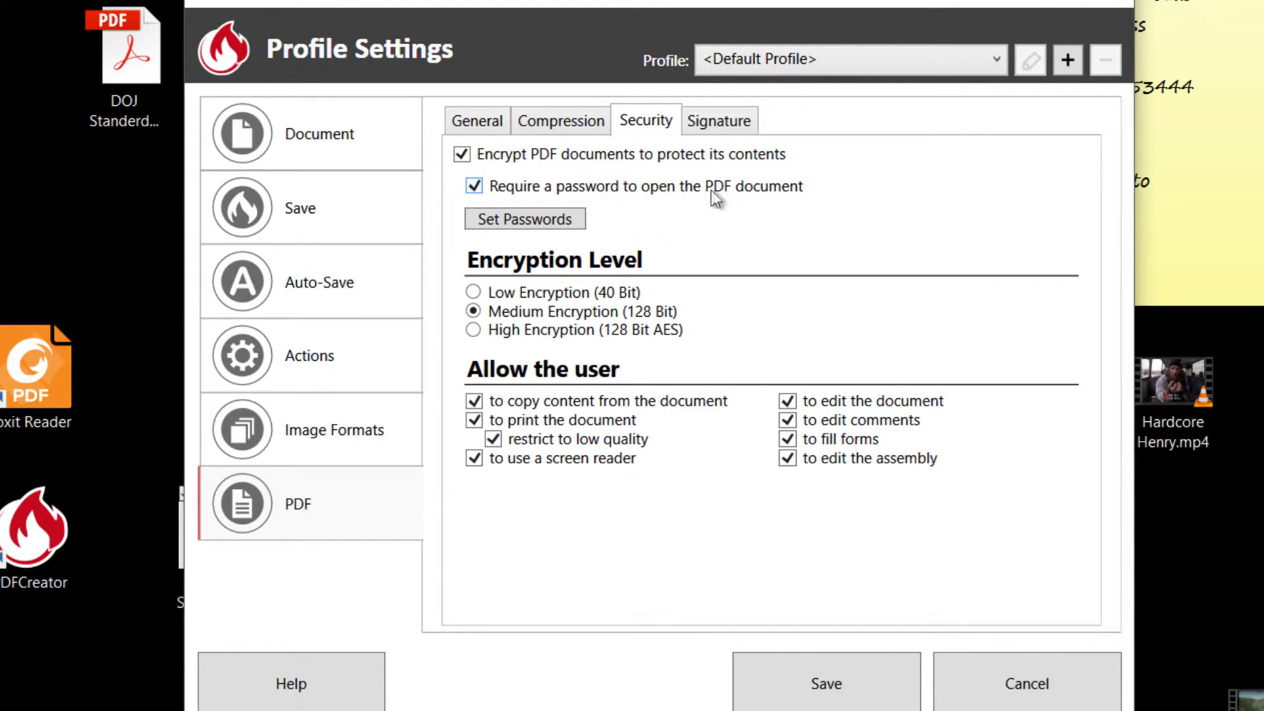
left_click(499, 220)
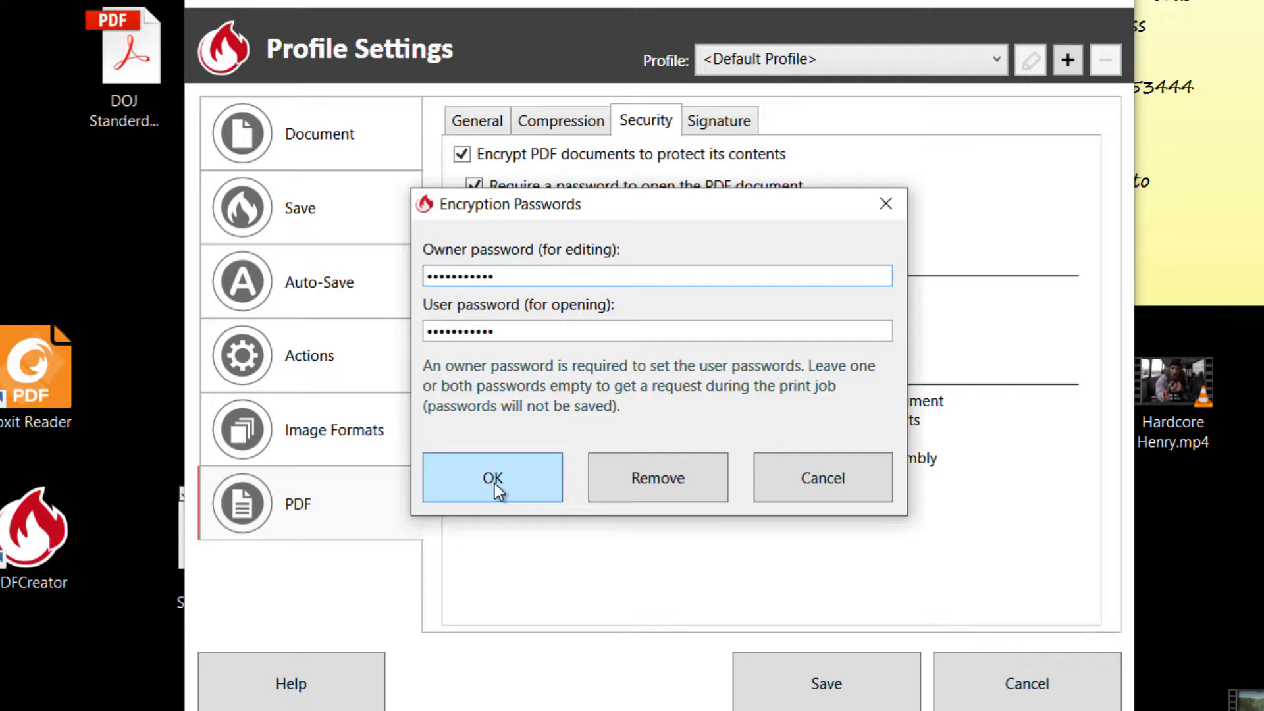
- Confirm the passwords, save the profile, and save encrypted DOJ Standards.pdf over the original
left_click(536, 497)
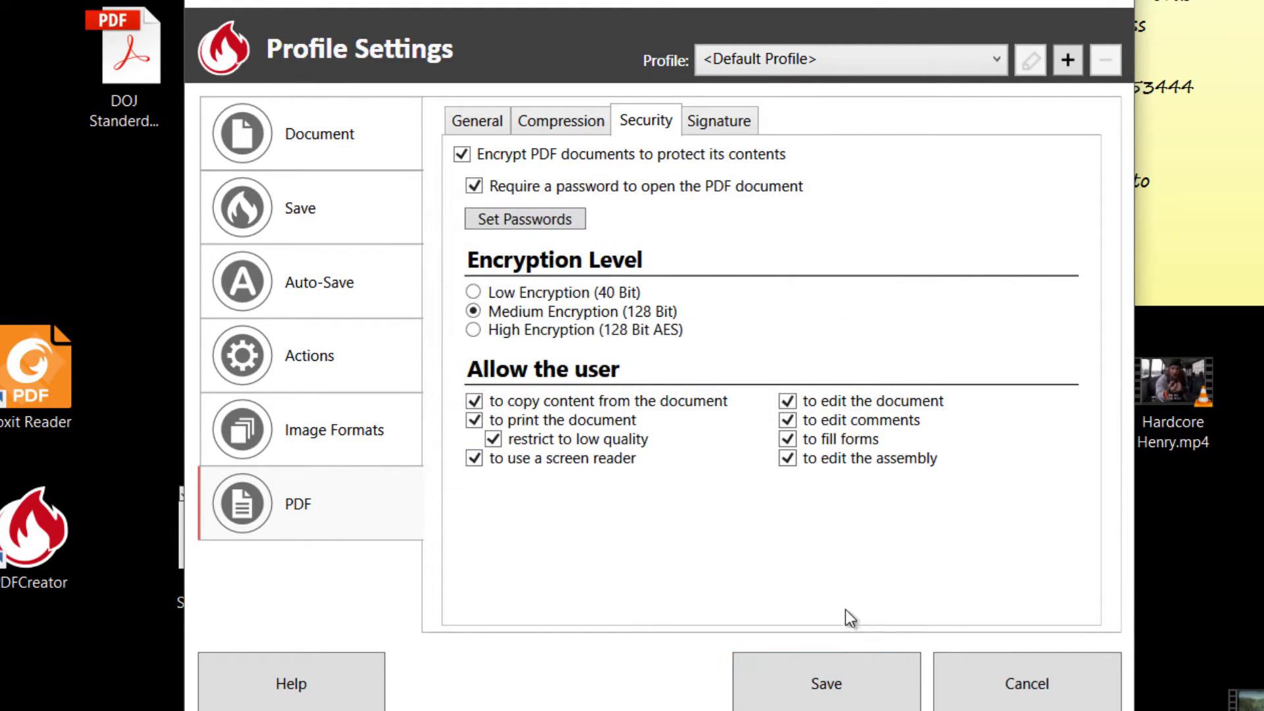
left_click(797, 673)
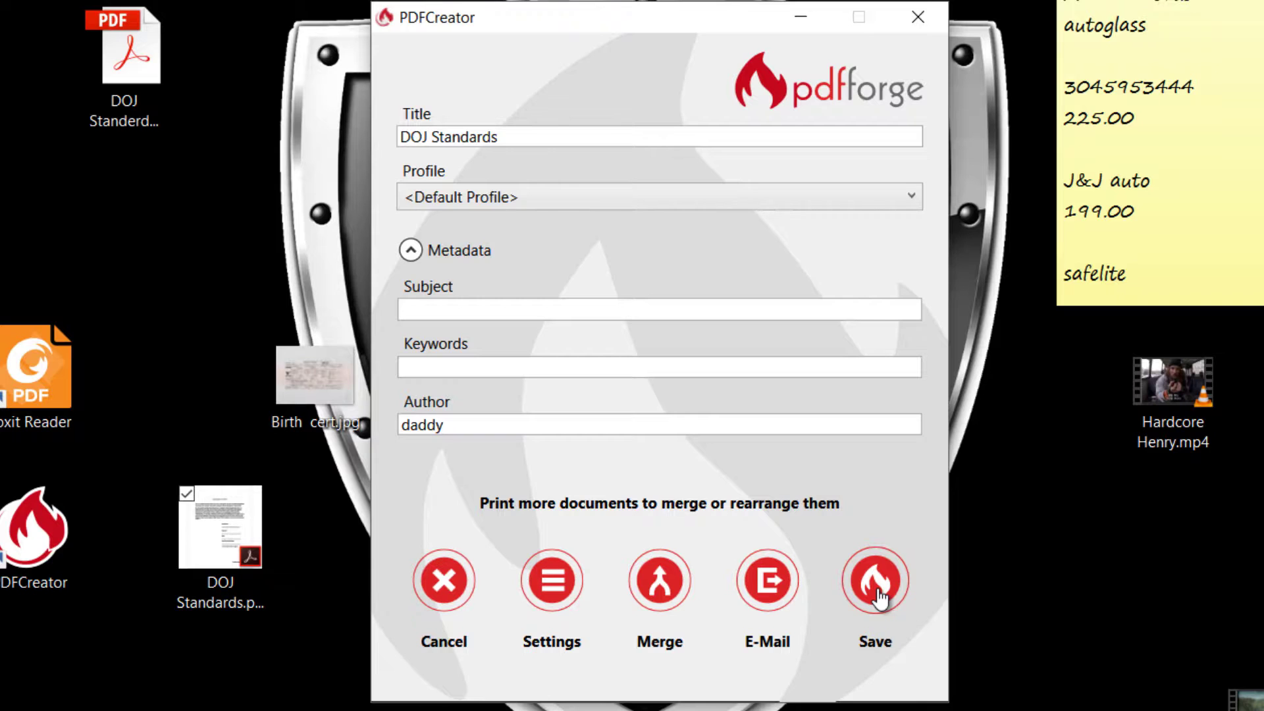
left_click(847, 600)
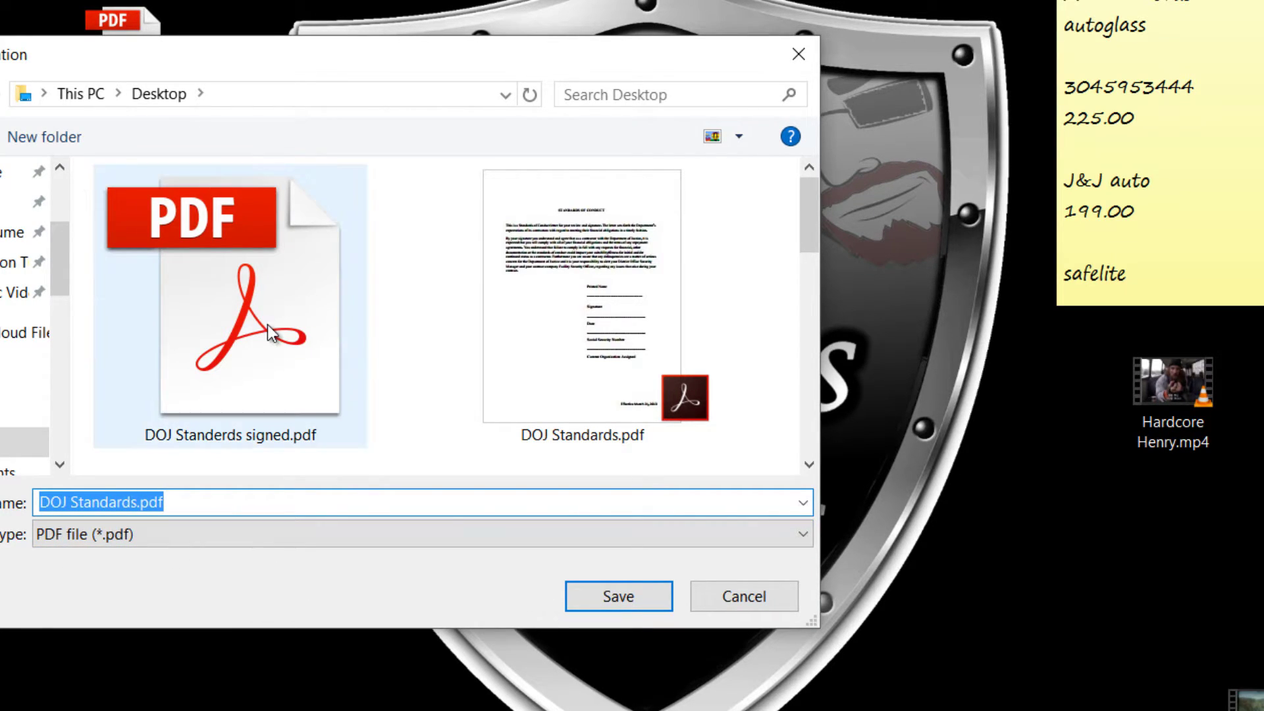
left_click(602, 596)
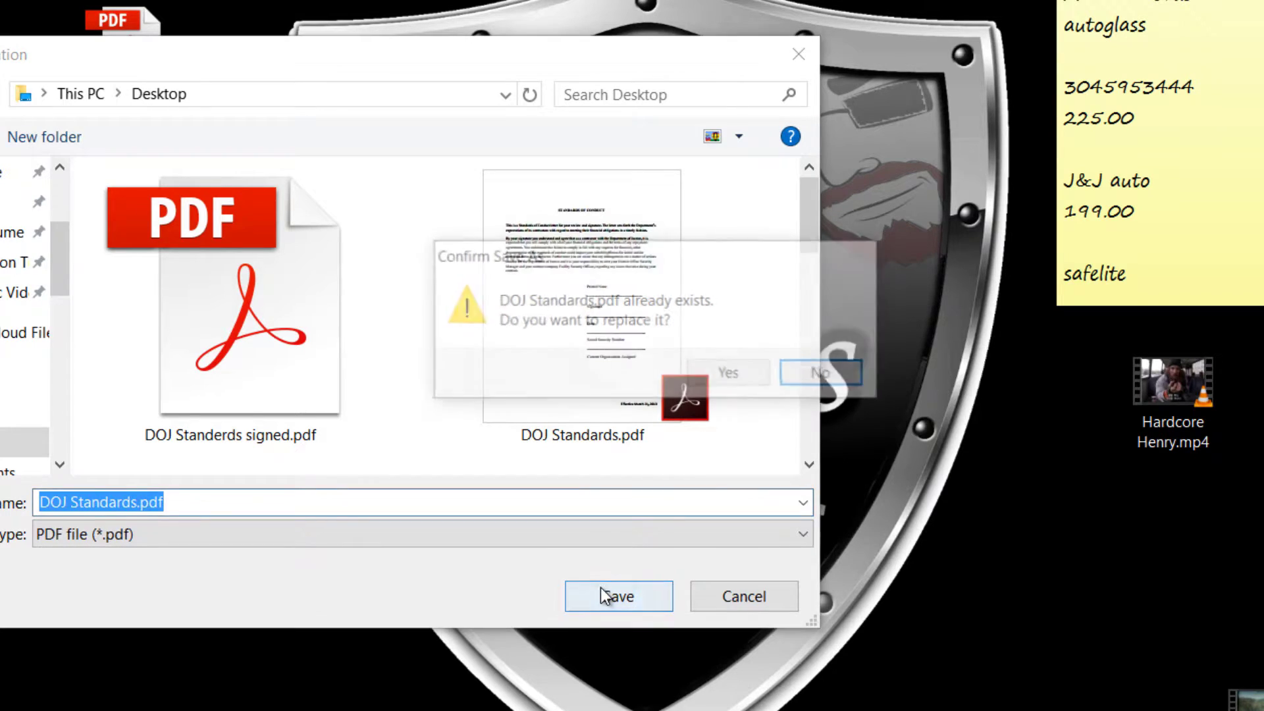
left_click(750, 374)
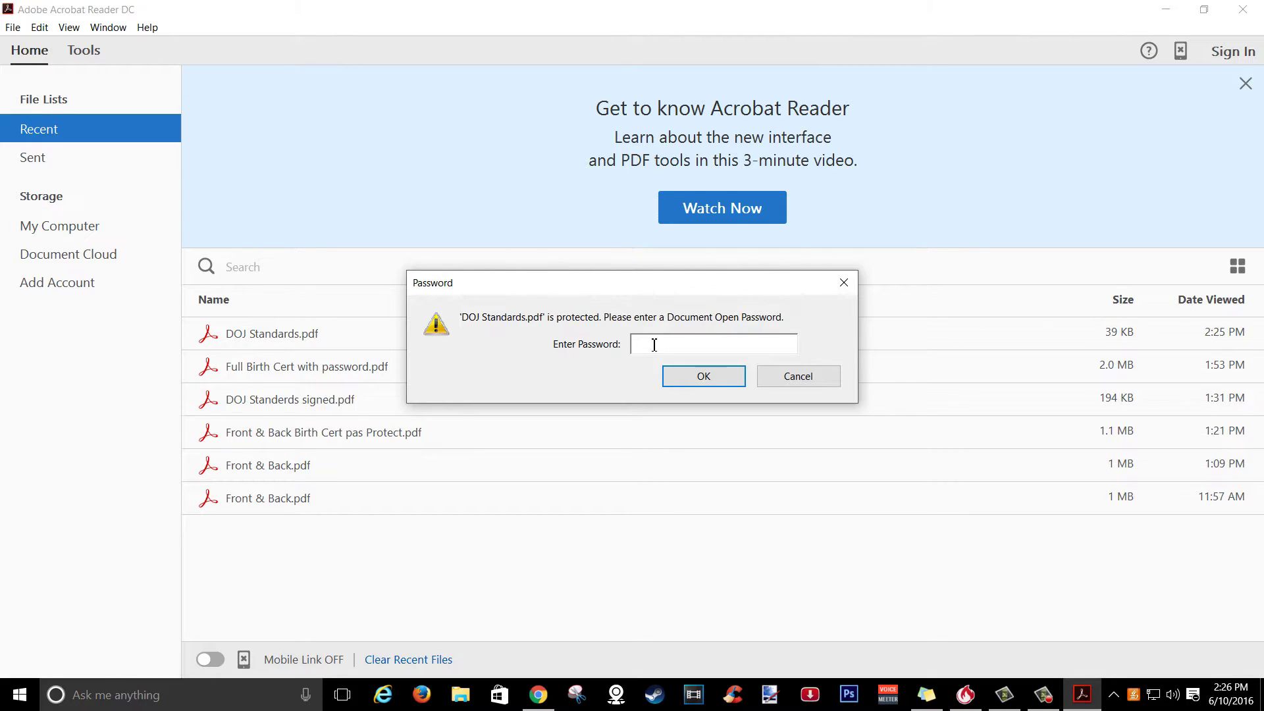
- Enter the document open password, retyping it, to unlock DOJ Standards.pdf in Acrobat Reader
type("**")
key("Return")
type("*********")
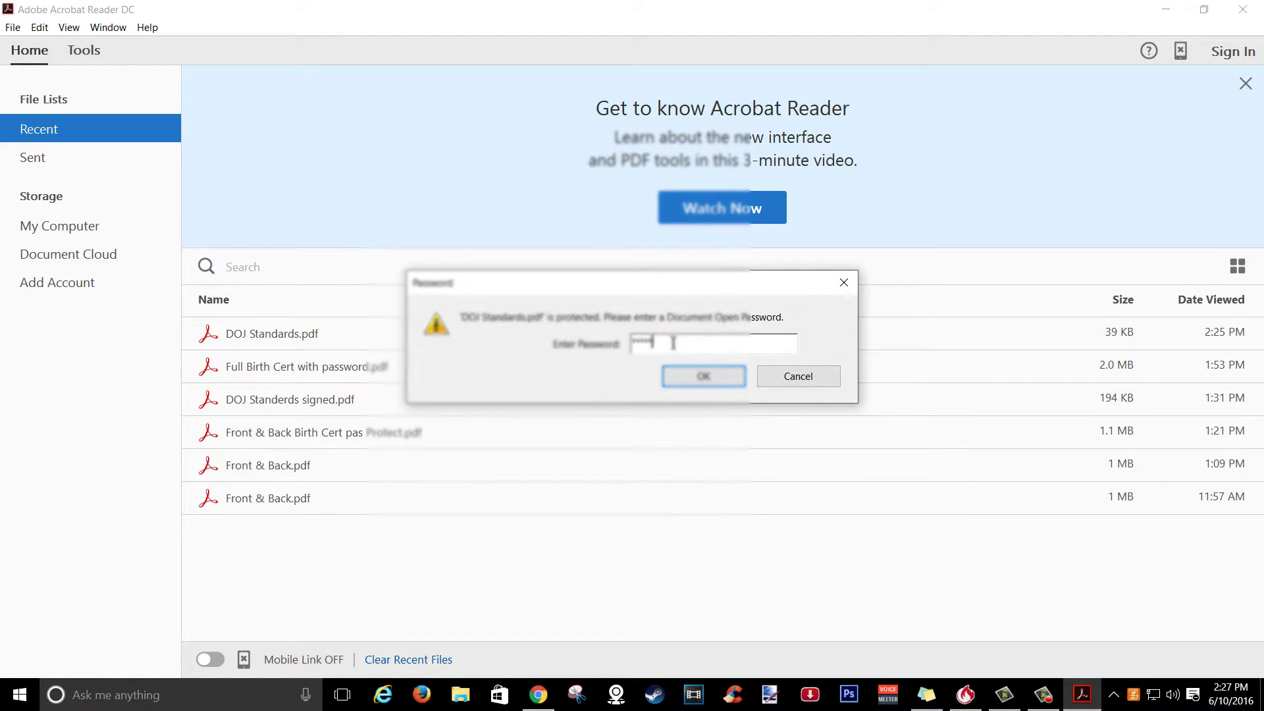
key("Return")
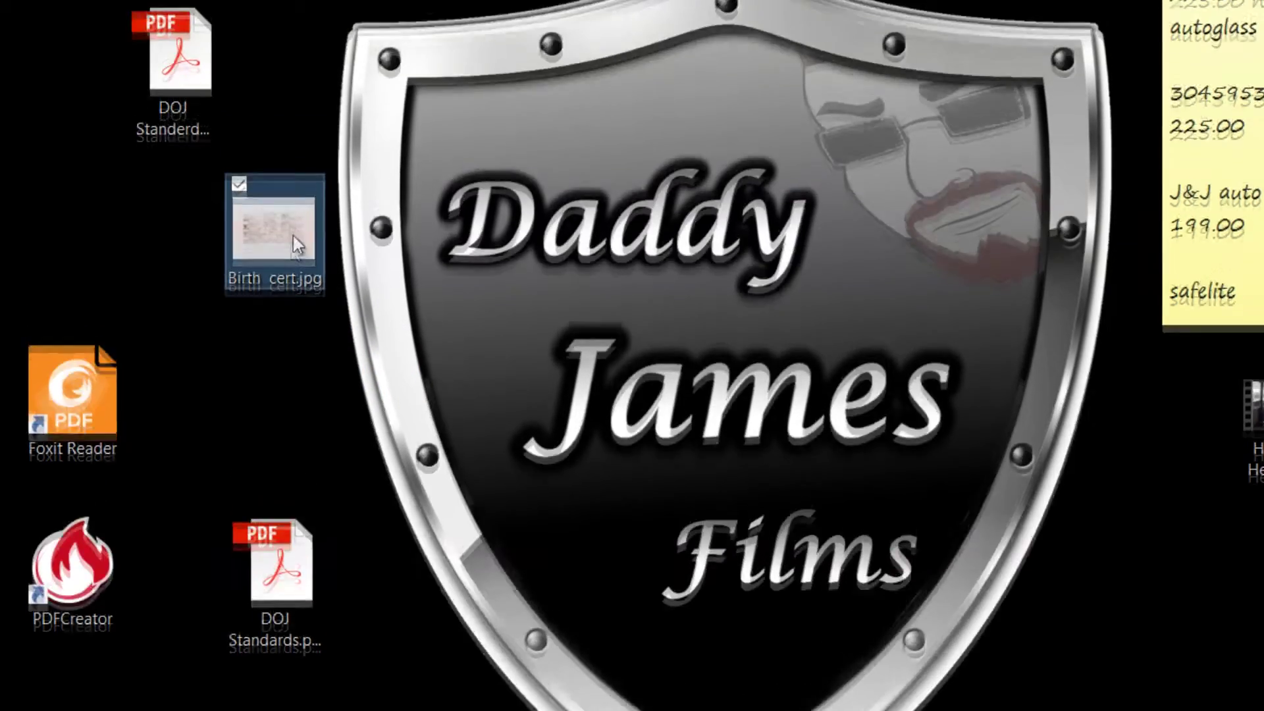
- Send Birth cert.jpg to Print Pictures with PDFCreator as the printer on A4 paper
right_click(288, 181)
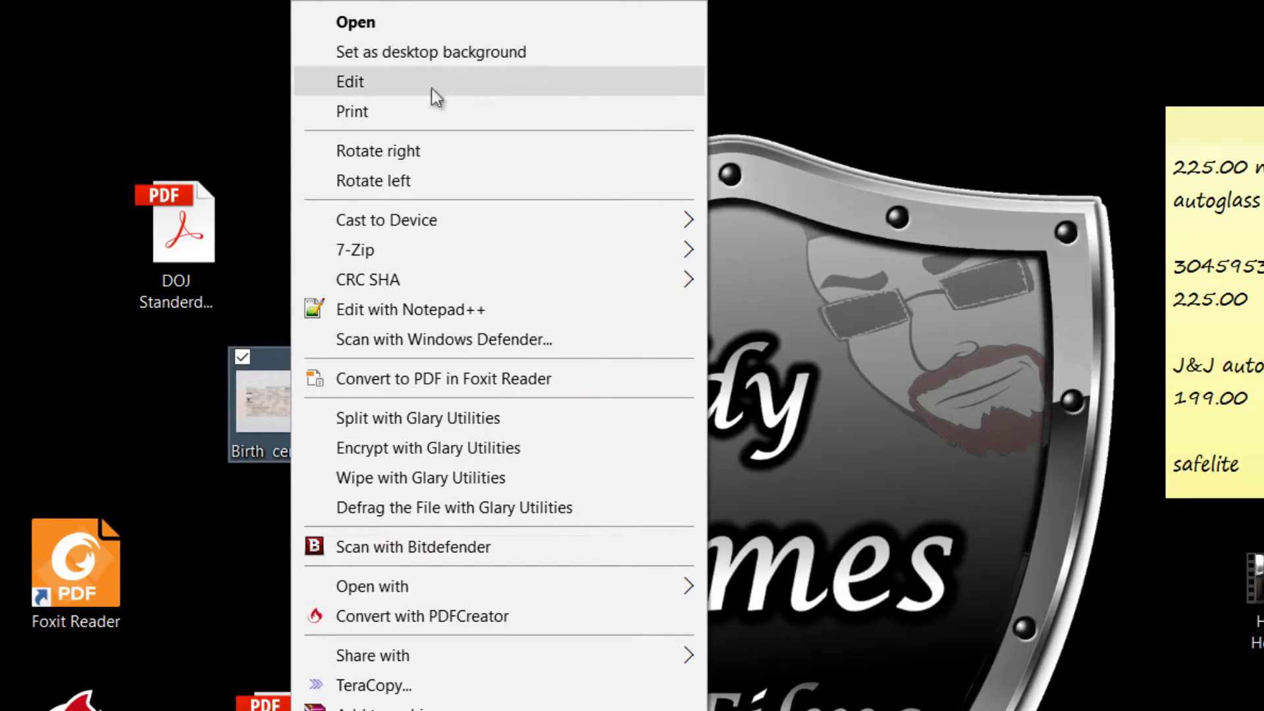
left_click(421, 109)
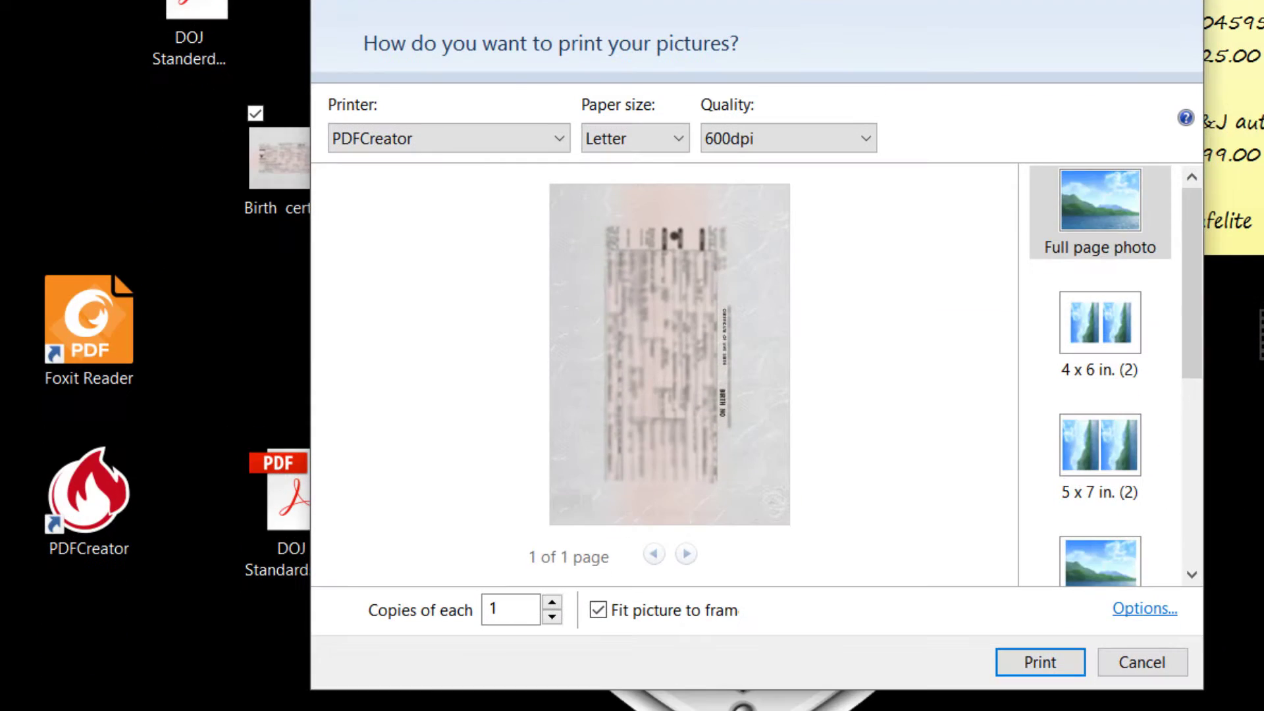
left_click(359, 141)
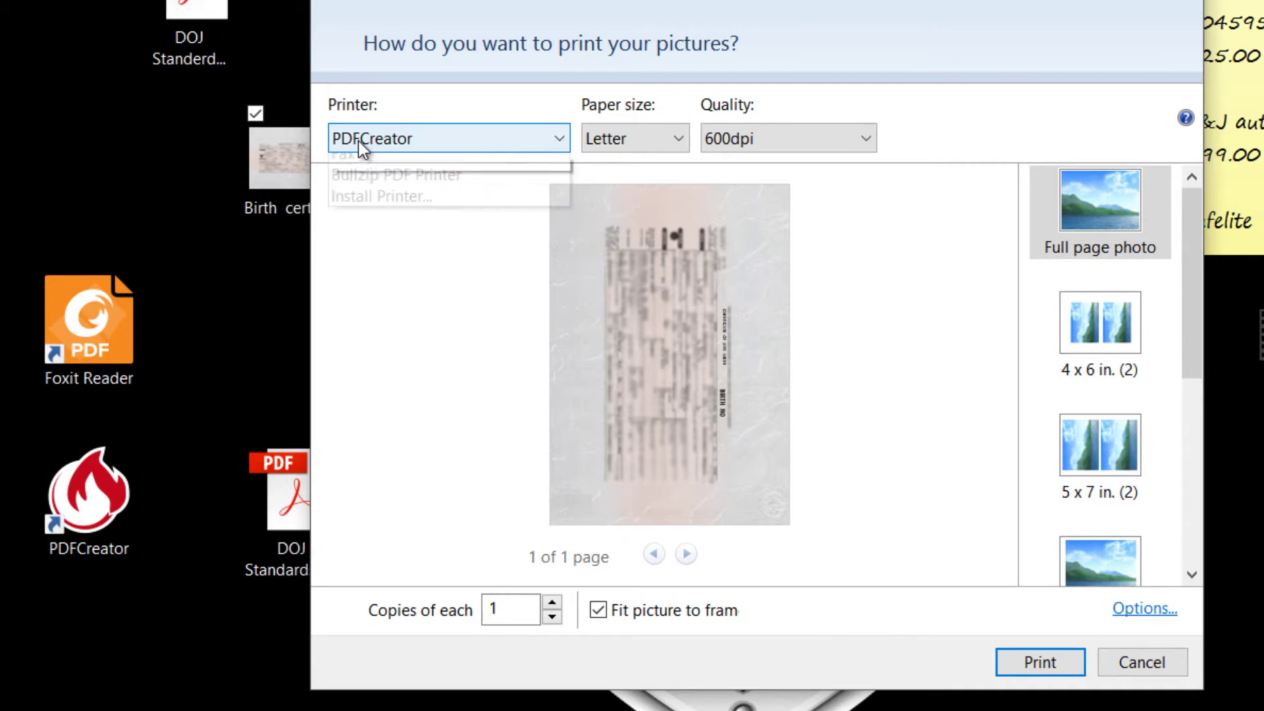
left_click(344, 166)
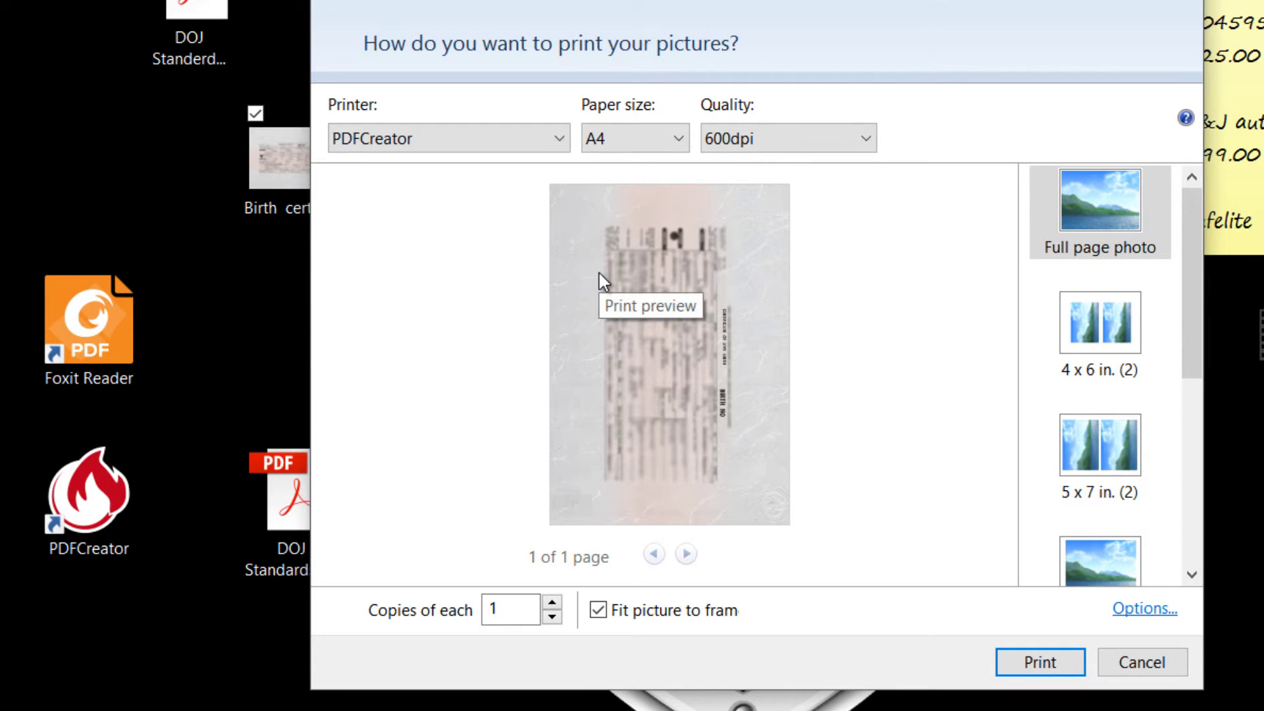
- Switch the PDFCreator page orientation to Landscape in Printer Properties
left_click(1149, 610)
left_click(586, 379)
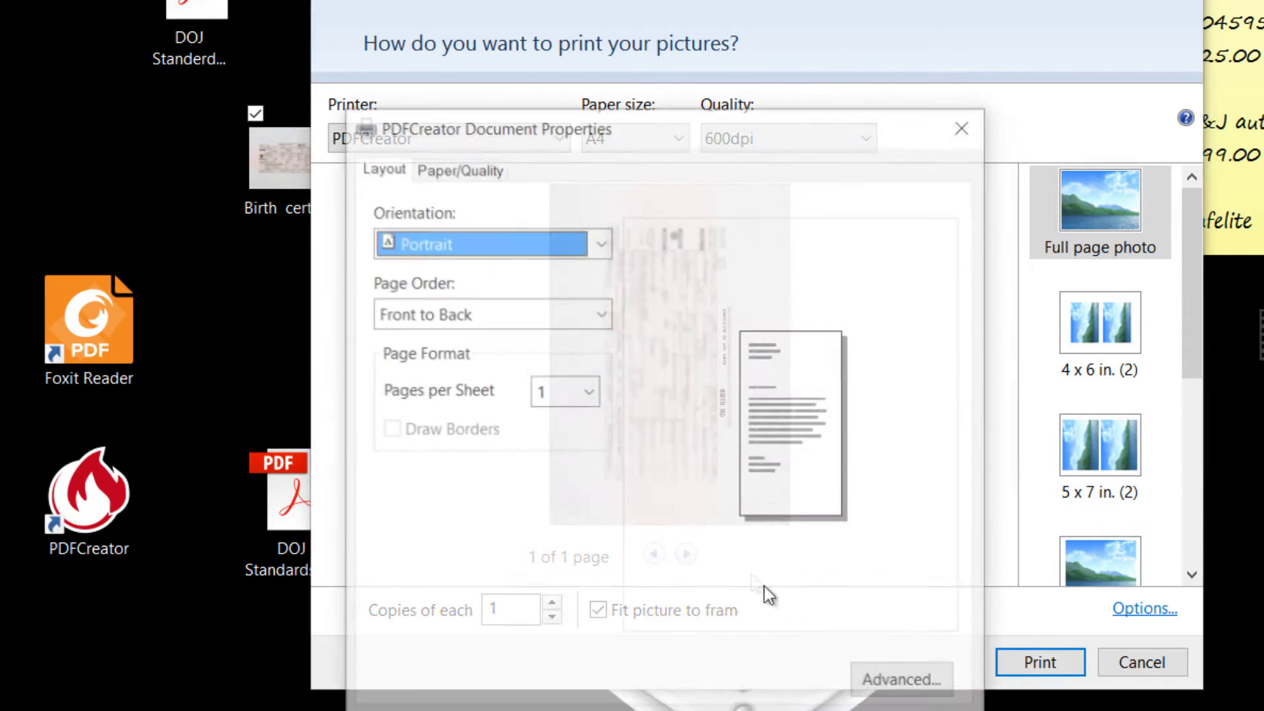
left_click(604, 199)
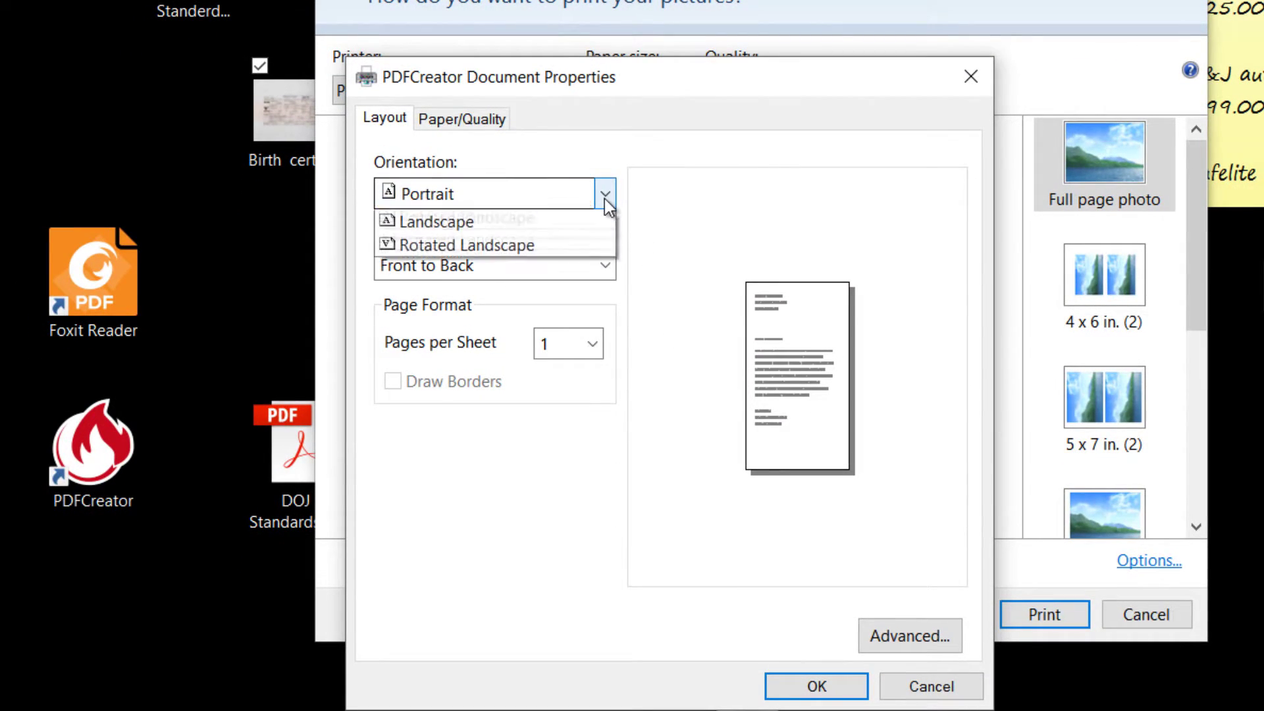
left_click(576, 252)
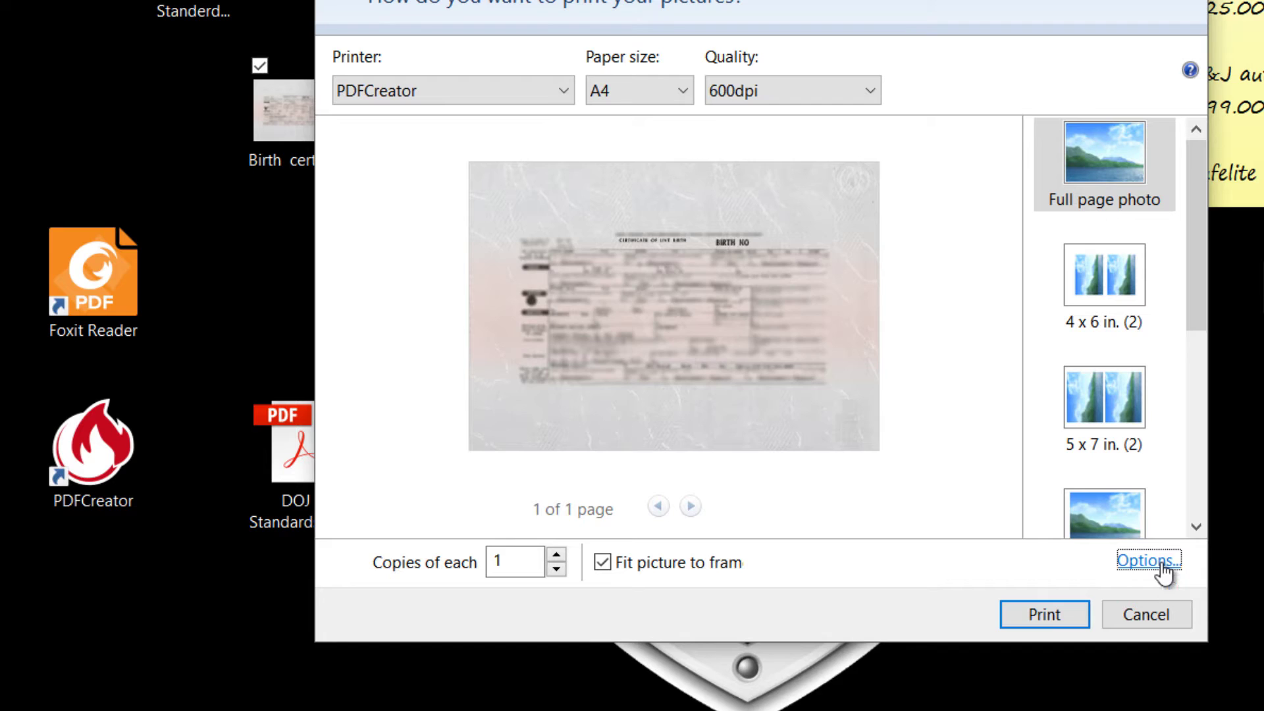
- Change the PDFCreator page orientation back to Portrait
left_click(1162, 566)
left_click(609, 332)
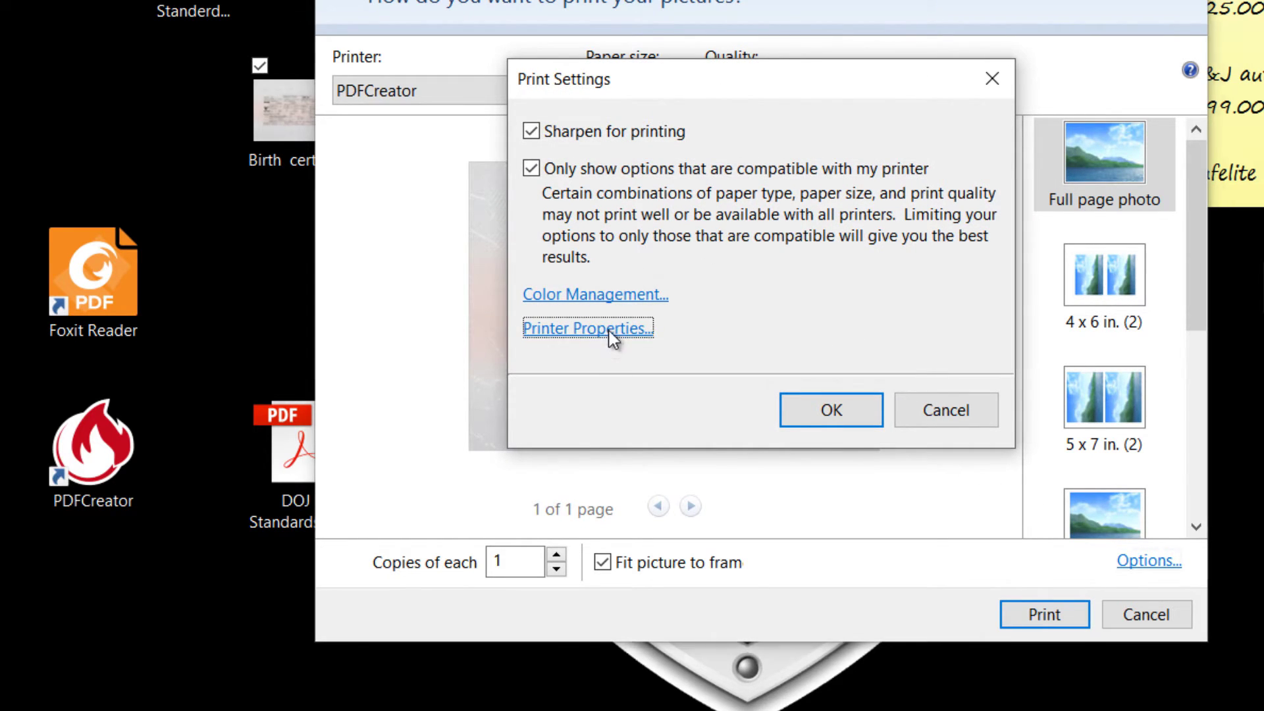
left_click(604, 197)
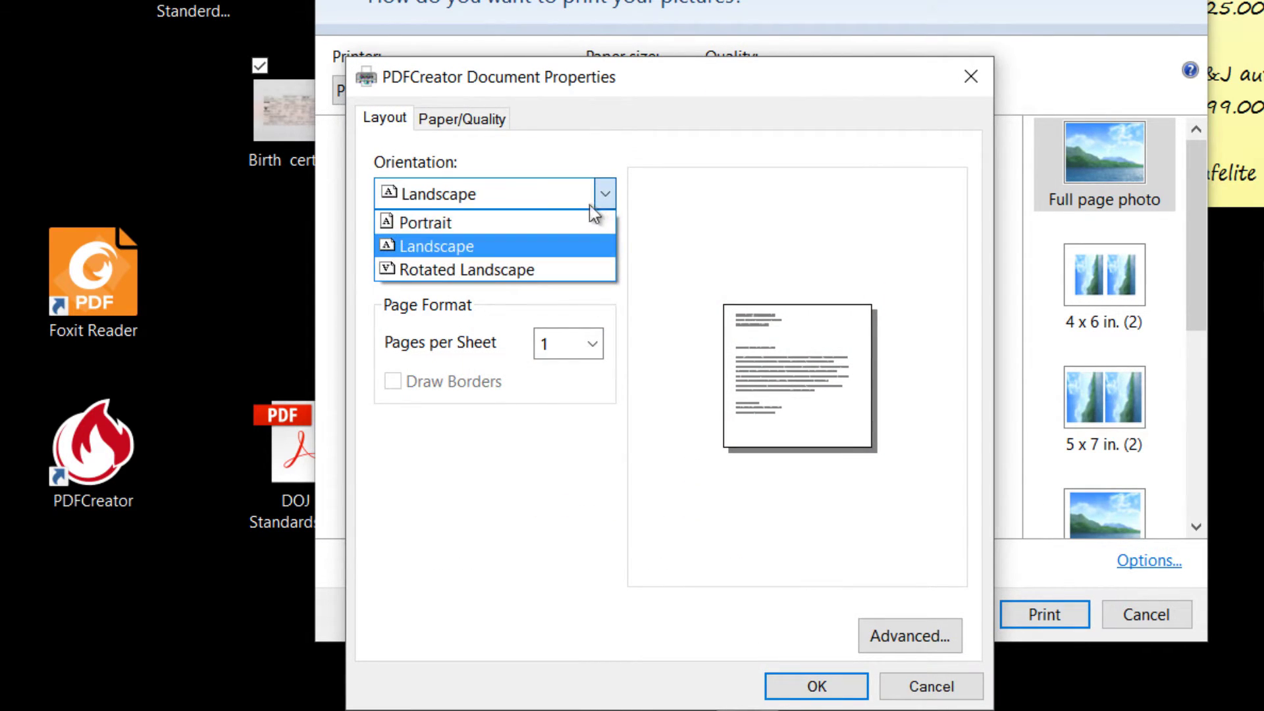
left_click(542, 222)
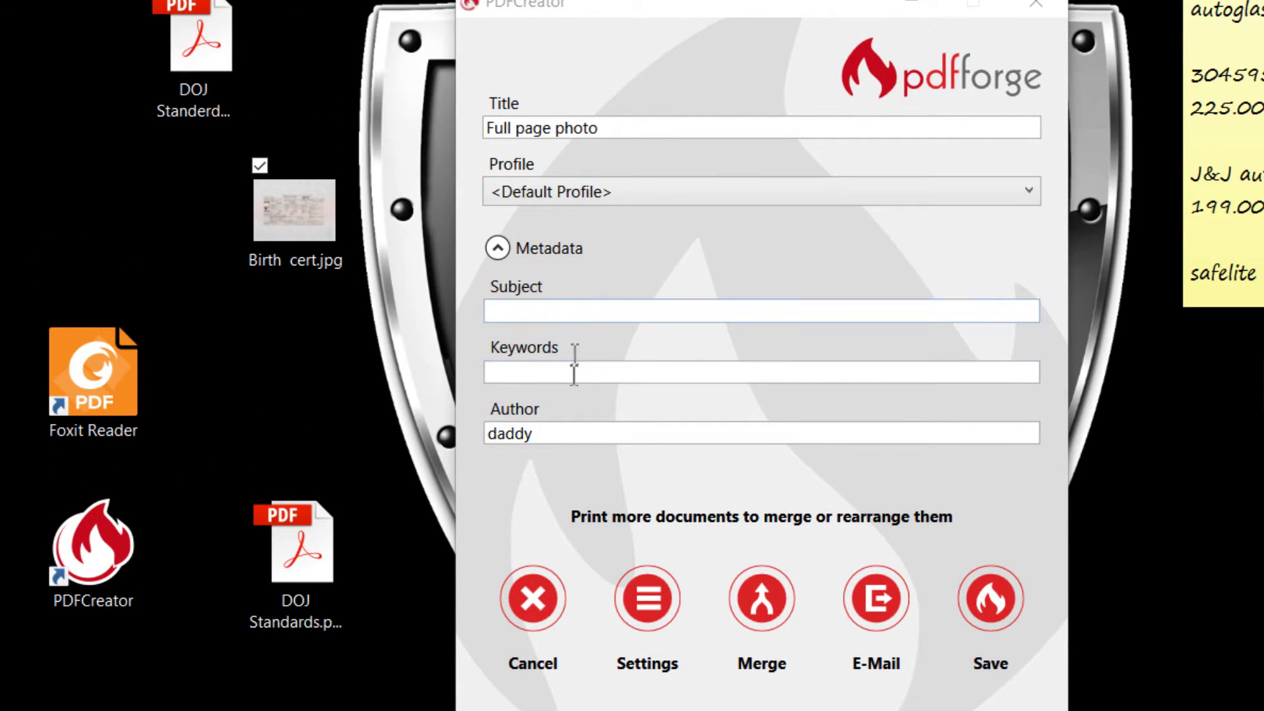
left_click(629, 602)
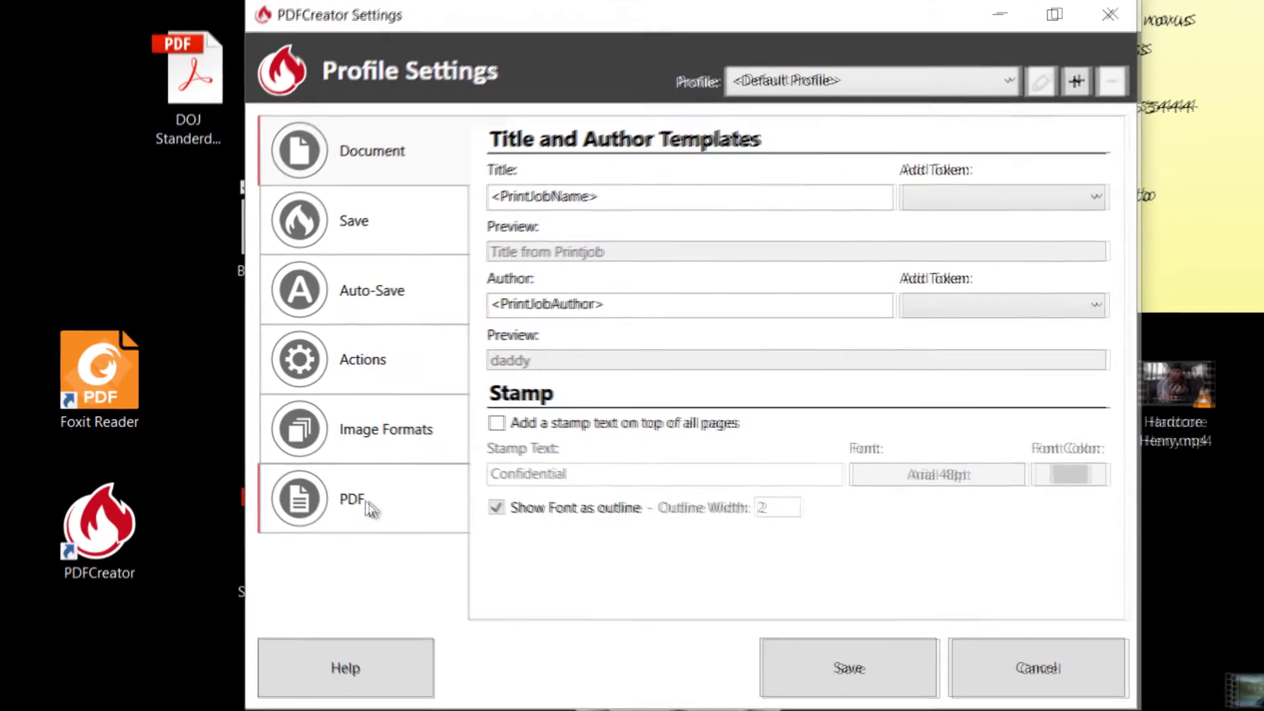
left_click(379, 513)
left_click(688, 144)
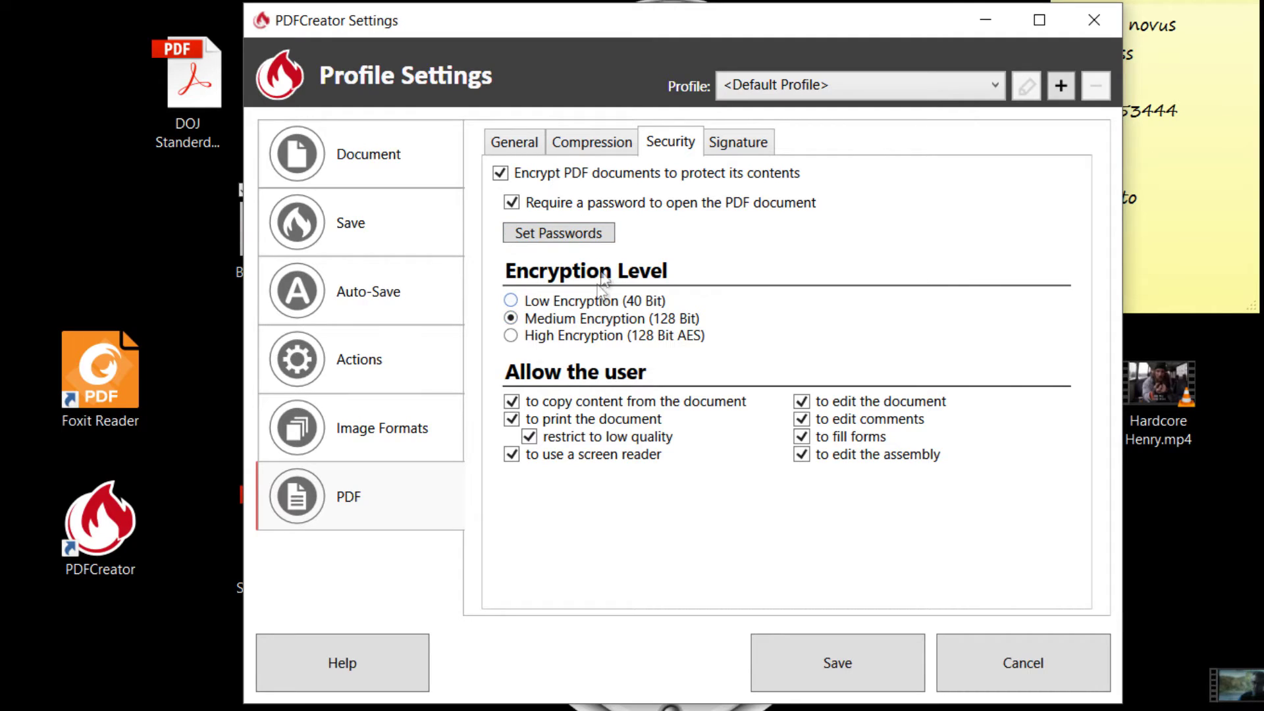
left_click(500, 173)
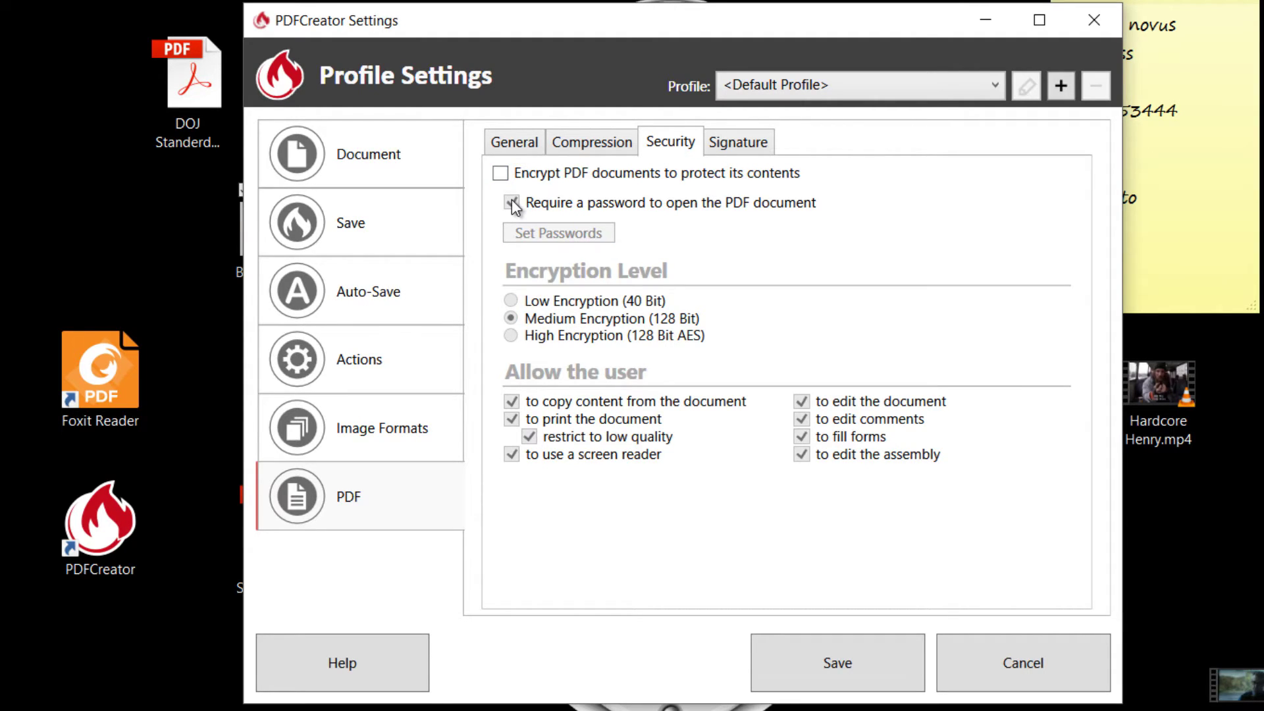
left_click(502, 175)
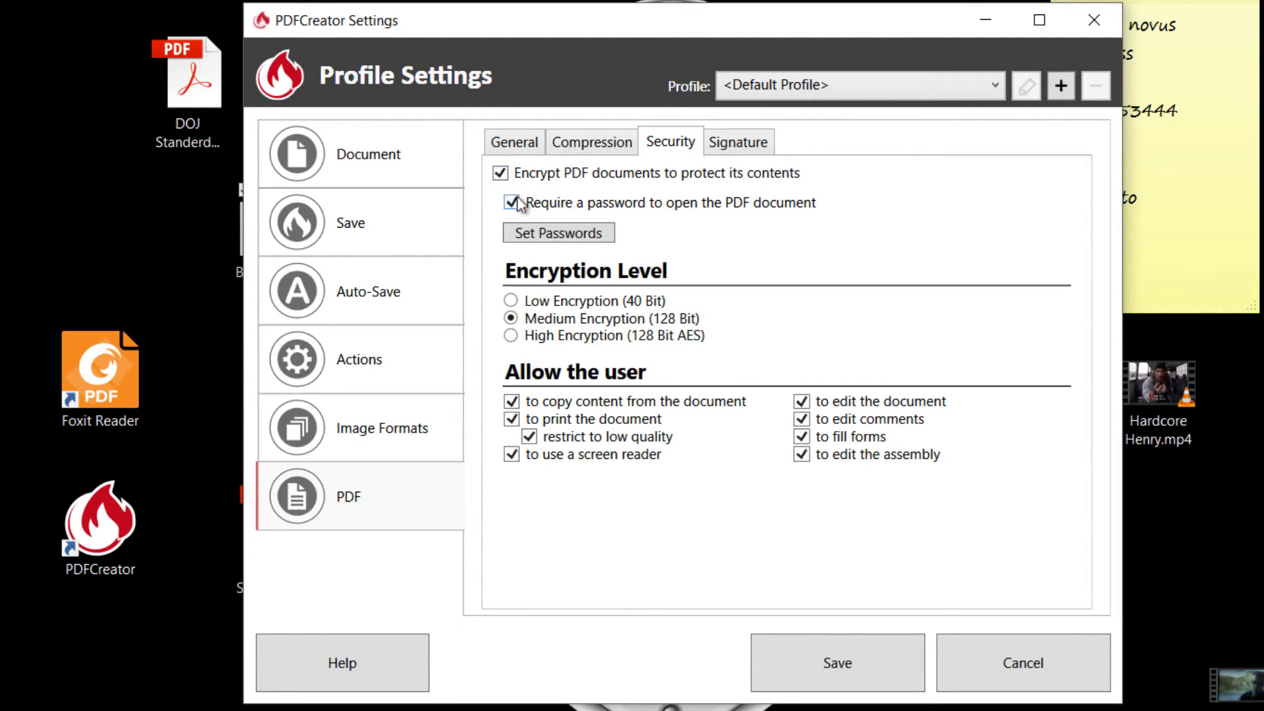
left_click(512, 201)
left_click(502, 174)
left_click(1021, 665)
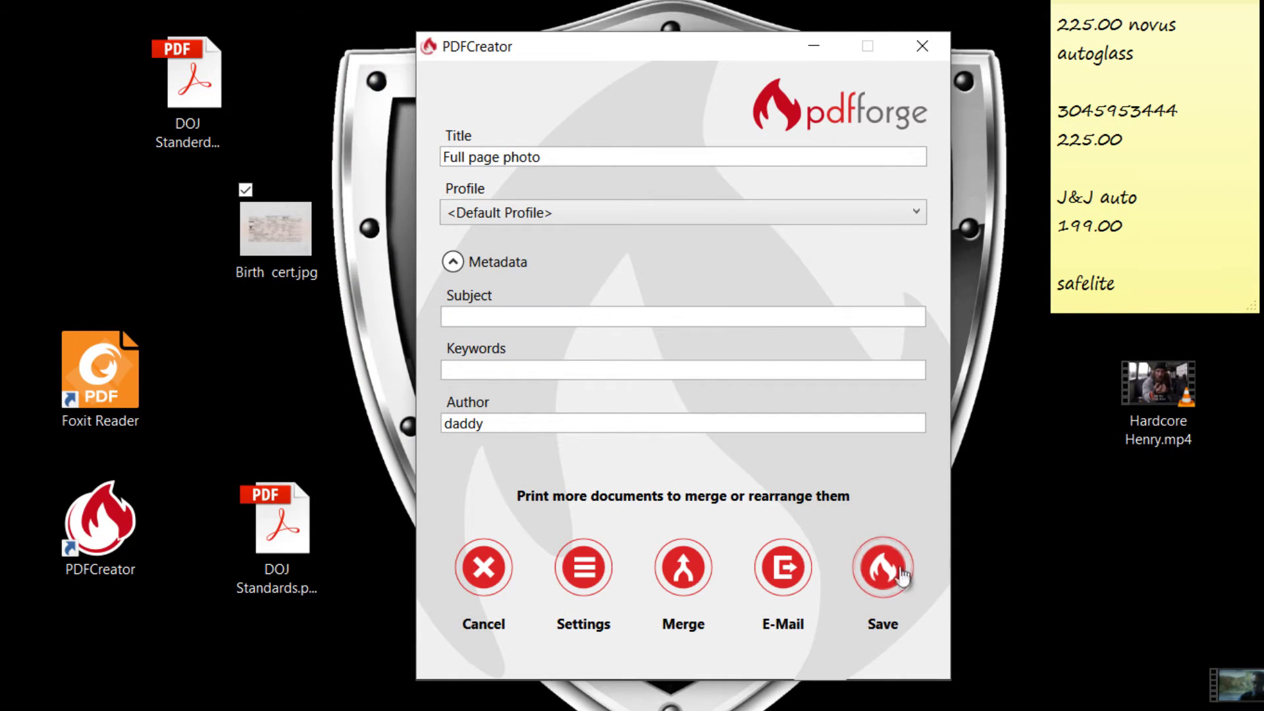
- Replace the title 'Full page photo' with 'birth certzz' and save as birth certzz.pdf
left_click(563, 157)
left_click_drag(562, 156, 378, 143)
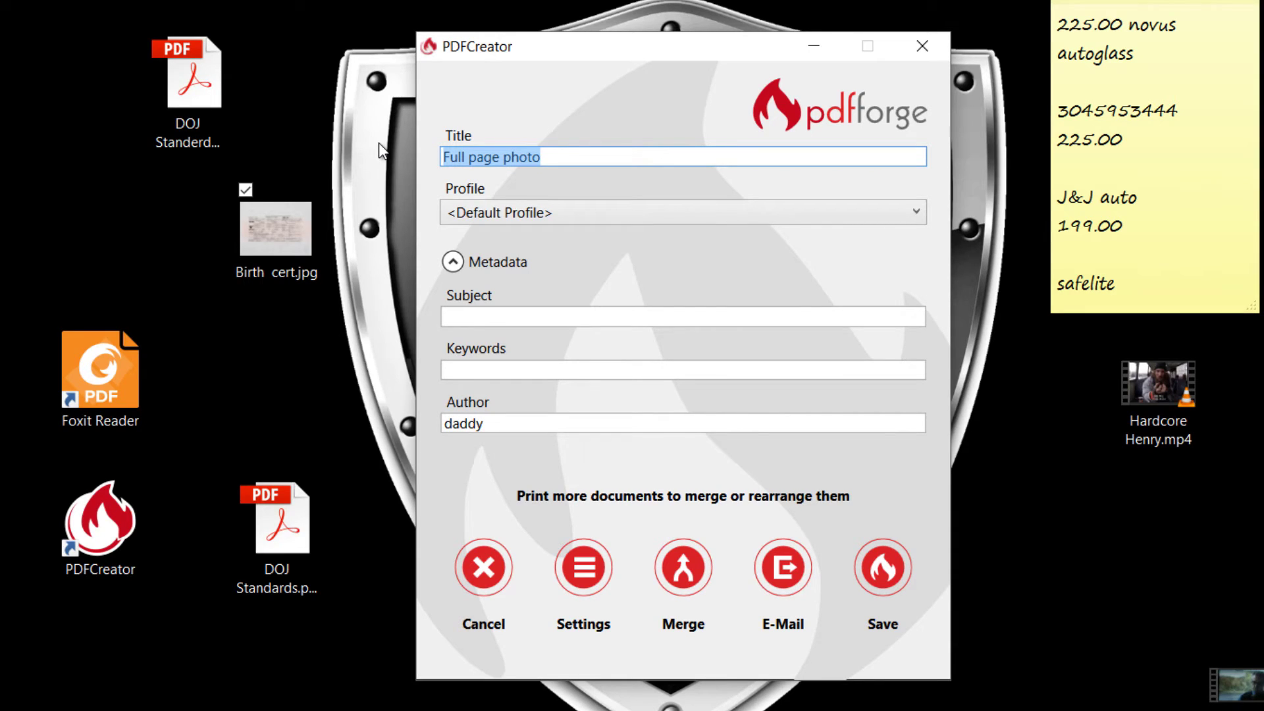
type("birth")
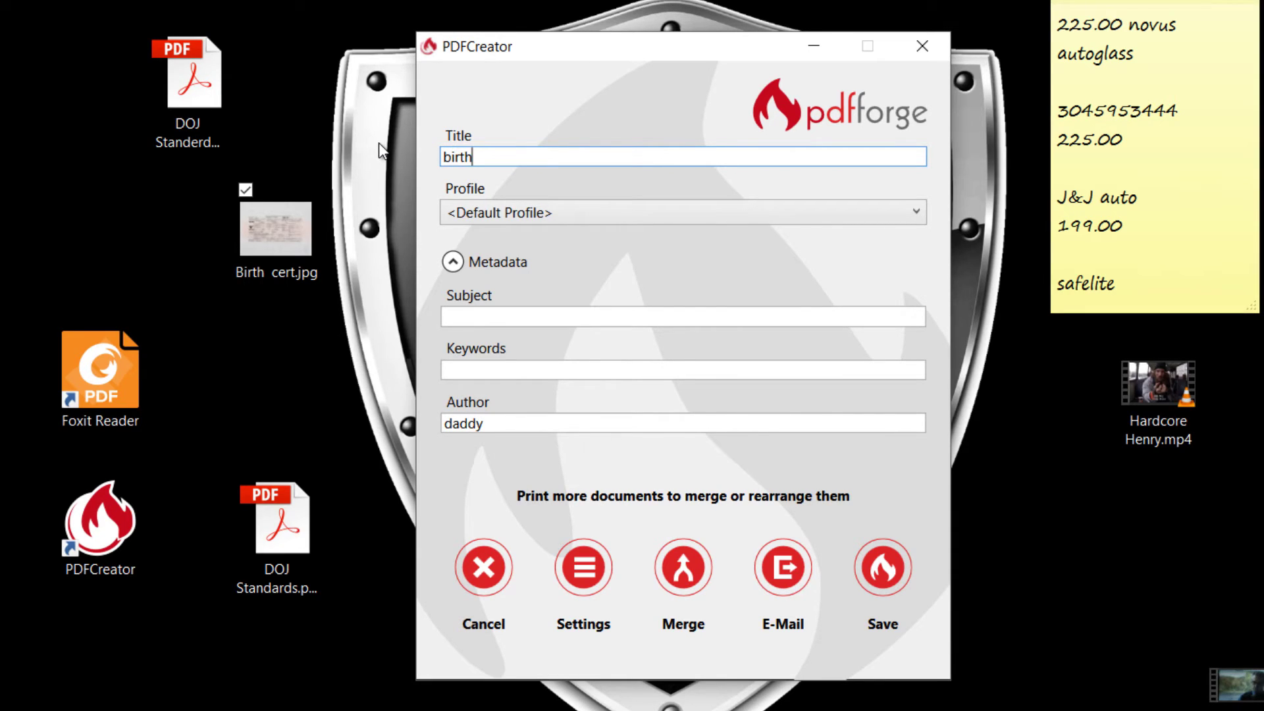
type(" certzz")
left_click(903, 556)
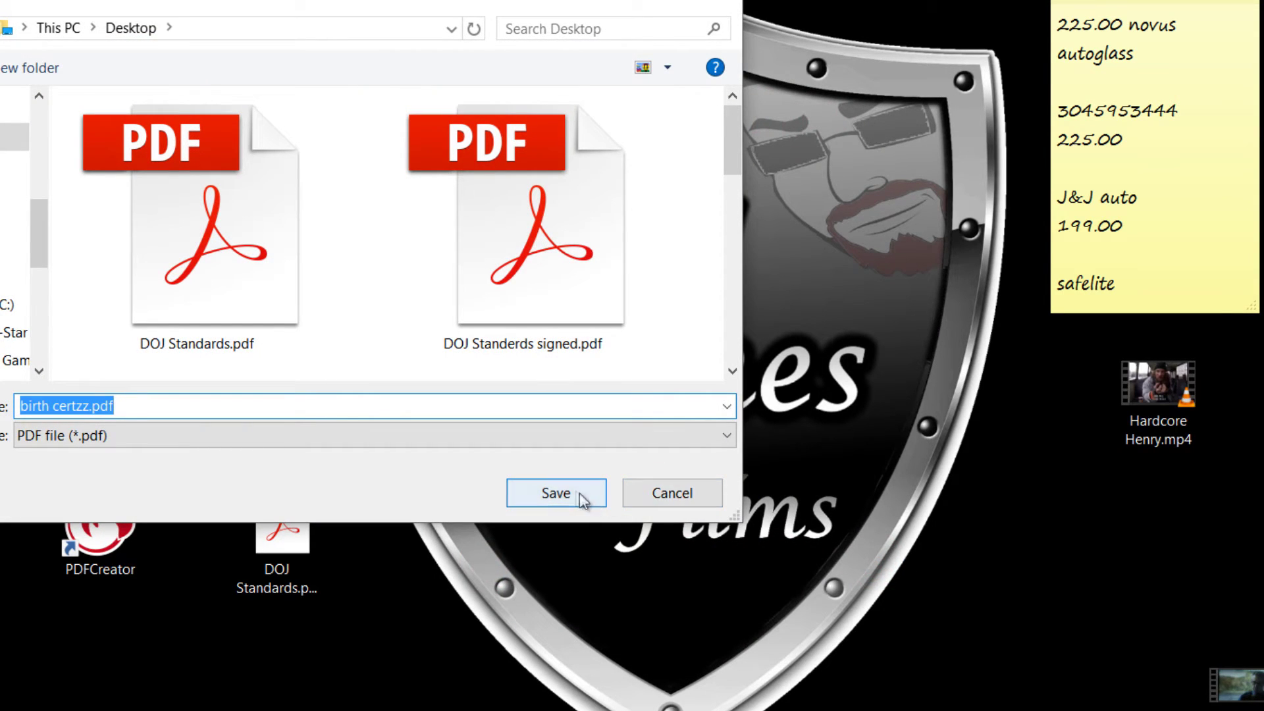
left_click(562, 488)
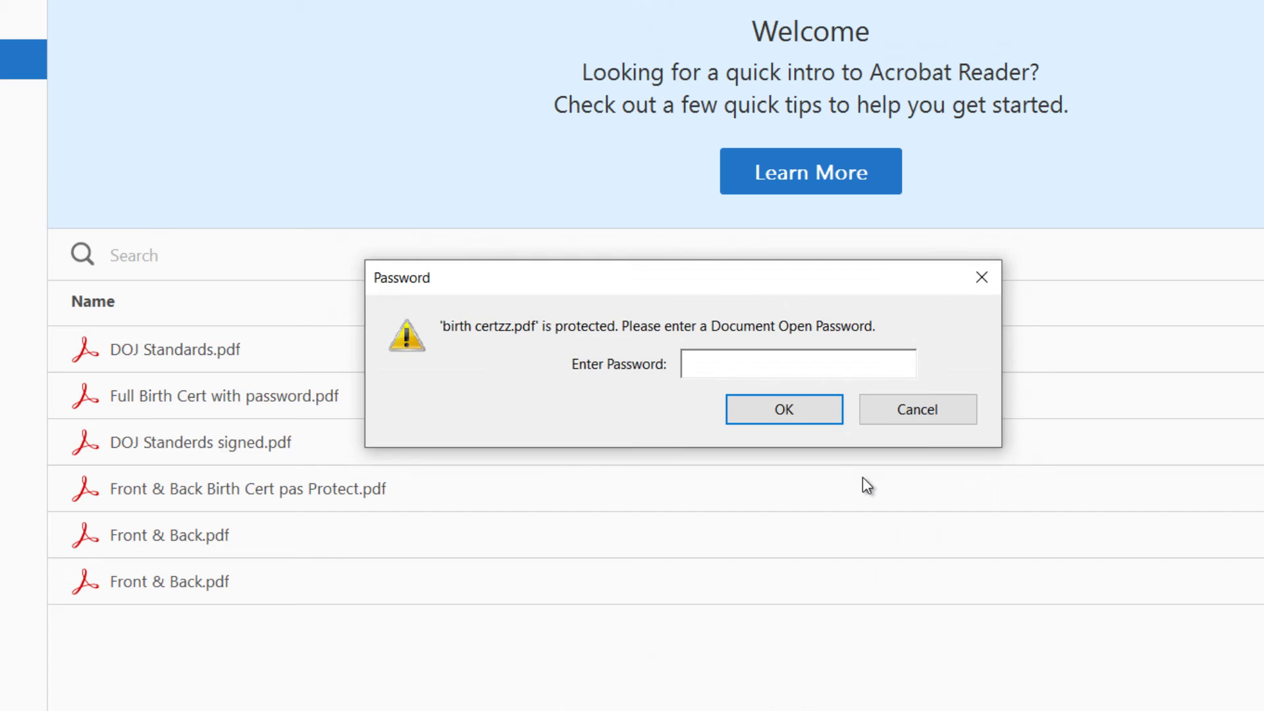
- Enter the document open password to unlock birth certzz.pdf in Acrobat Reader
type("*")
left_click(757, 401)
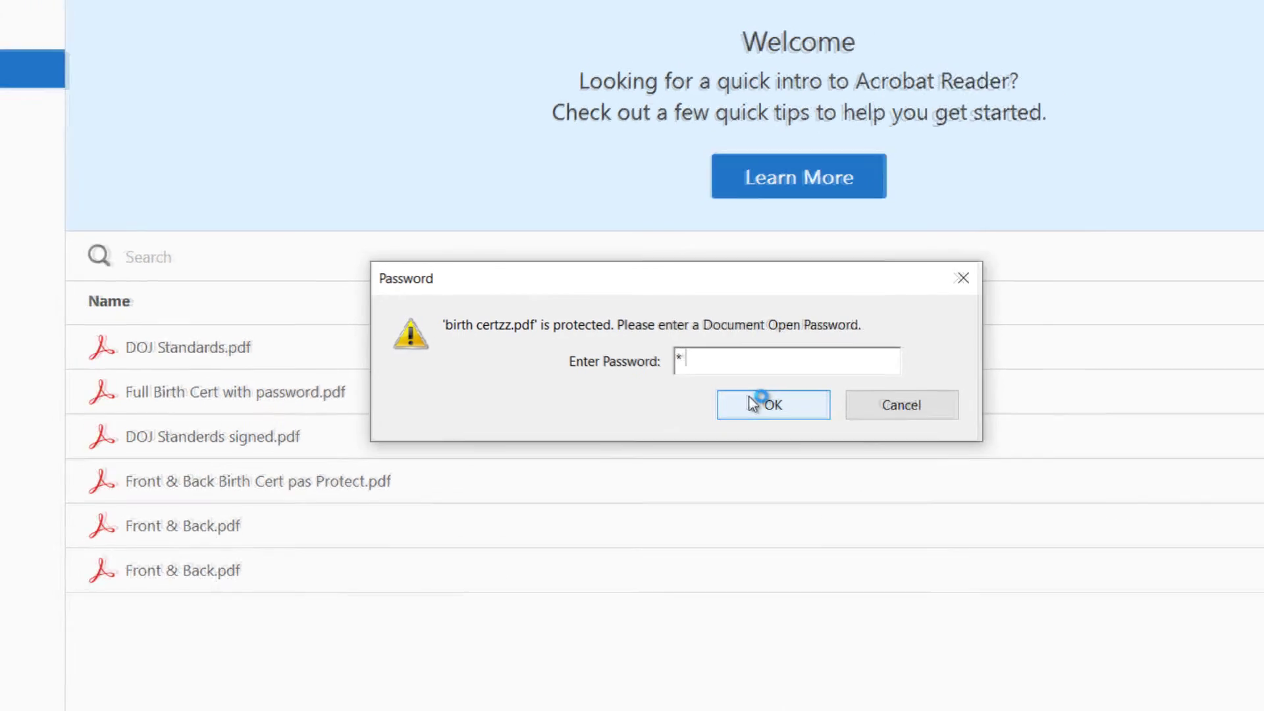
type("****")
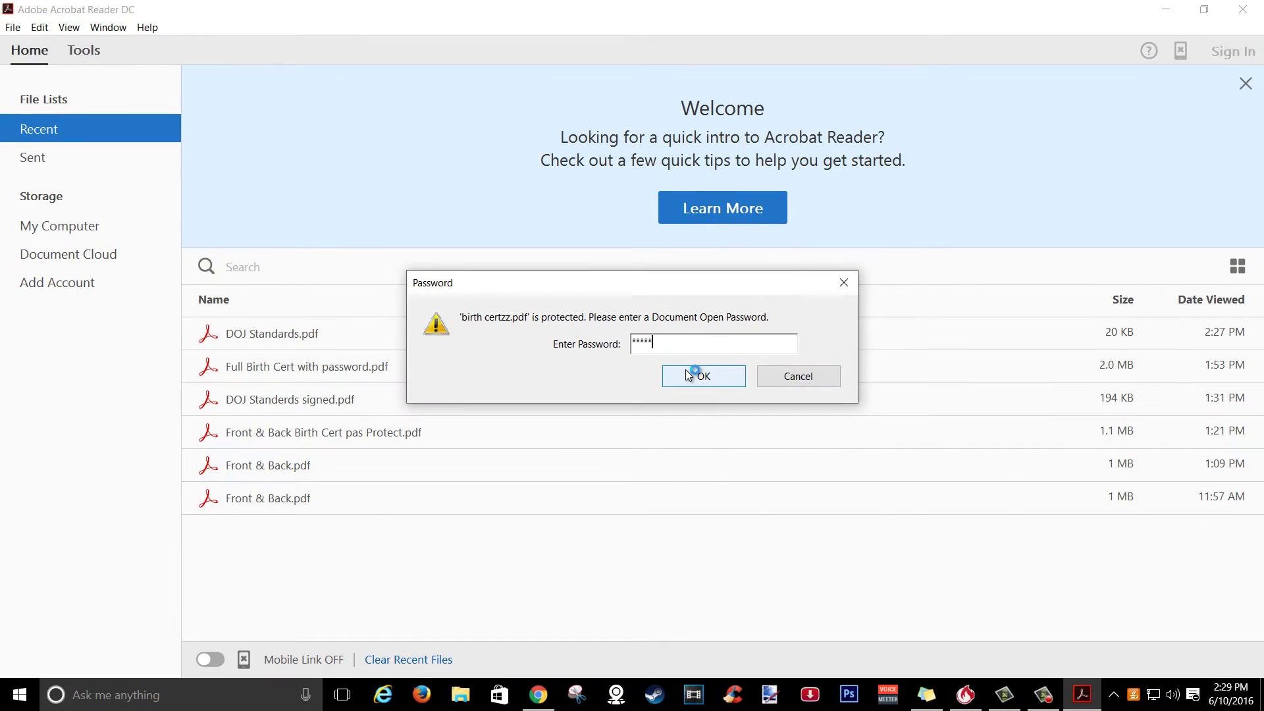
left_click(685, 370)
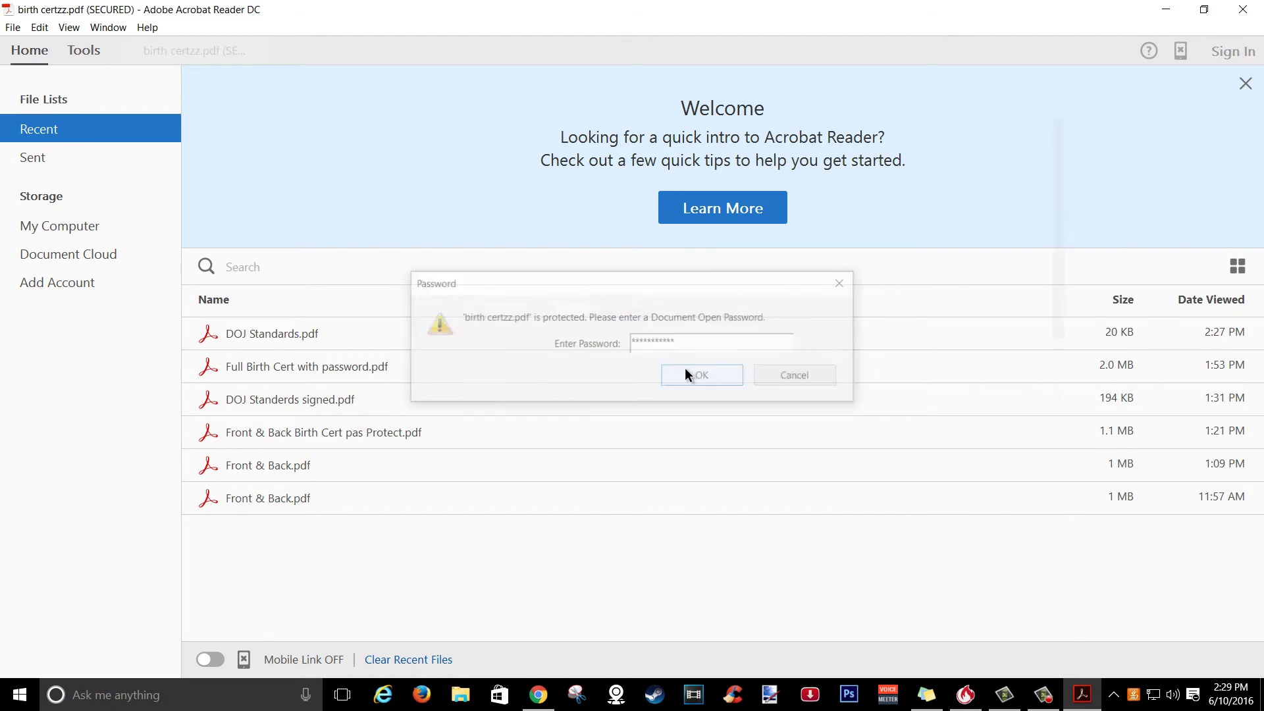